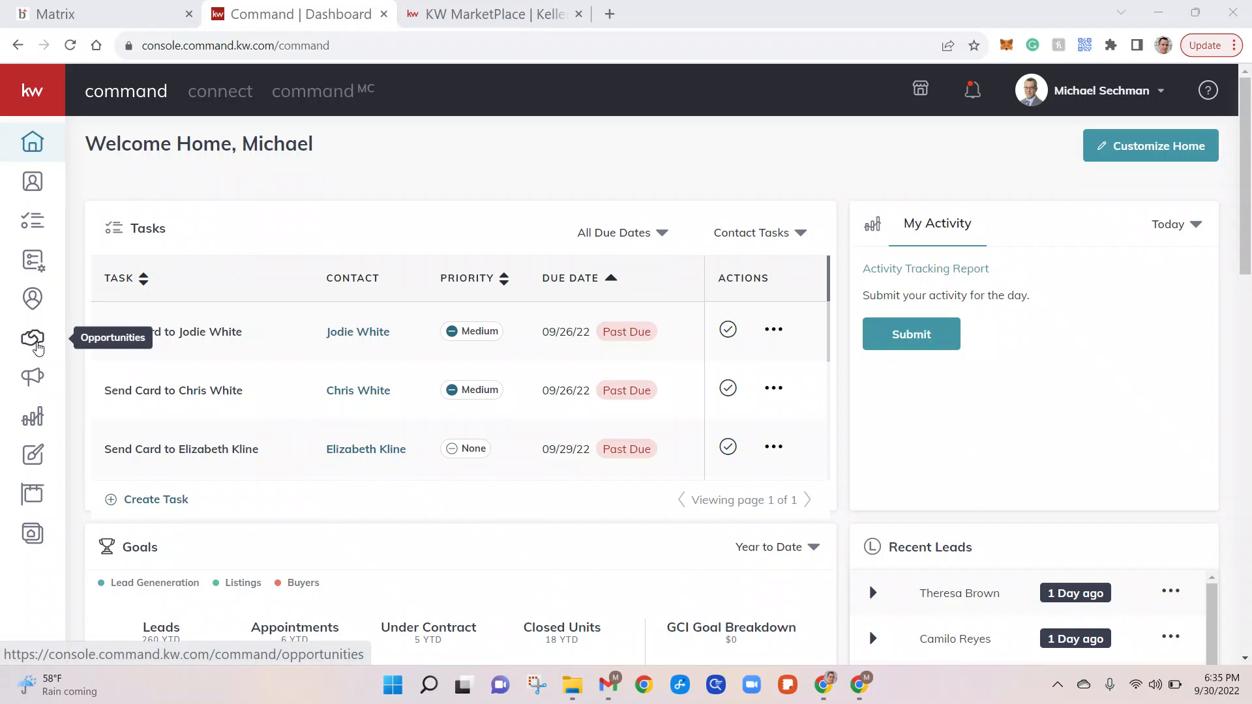
Open the Opportunities page from the left sidebar.
click(34, 339)
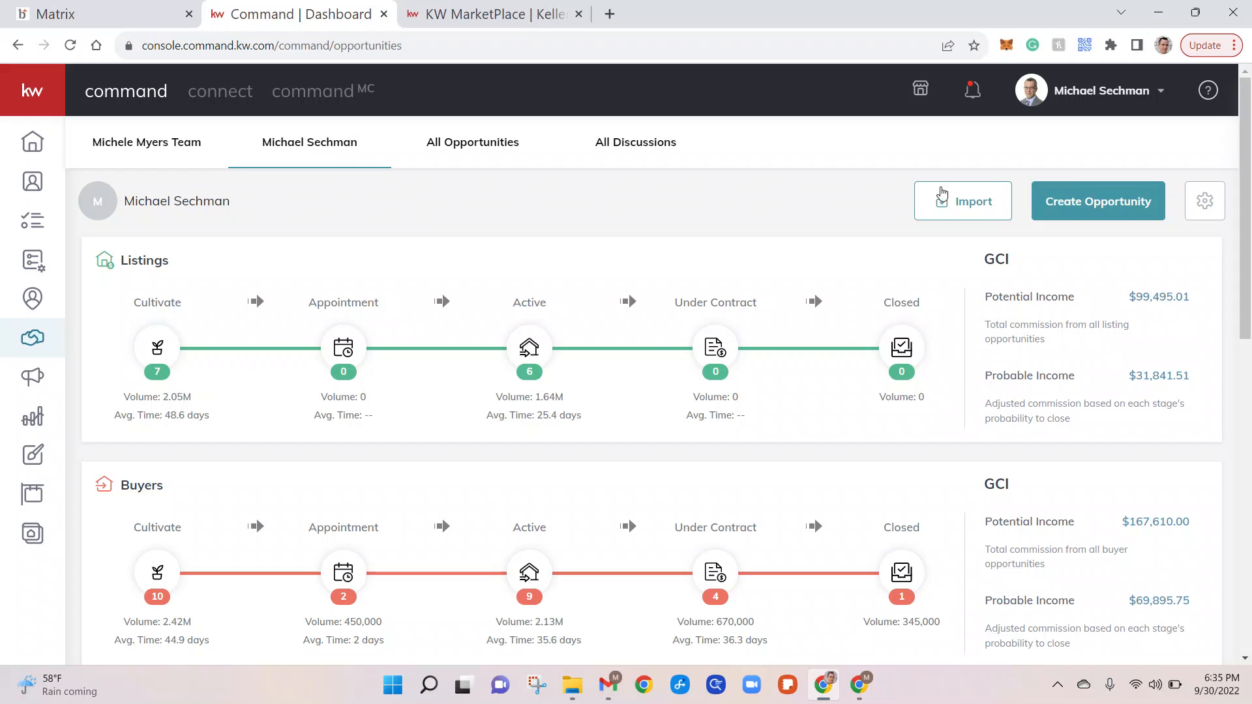
Create a new opportunity with no team chosen and Buyer as the opportunity type.
click(1100, 199)
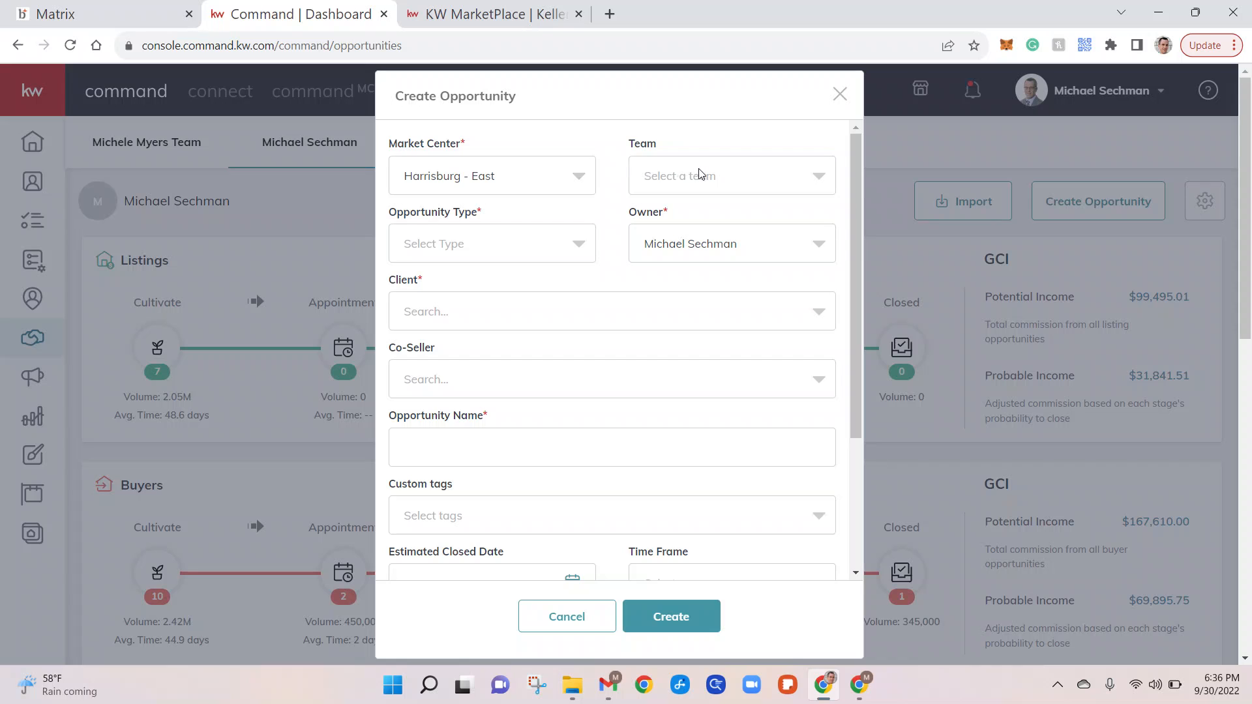
click(705, 181)
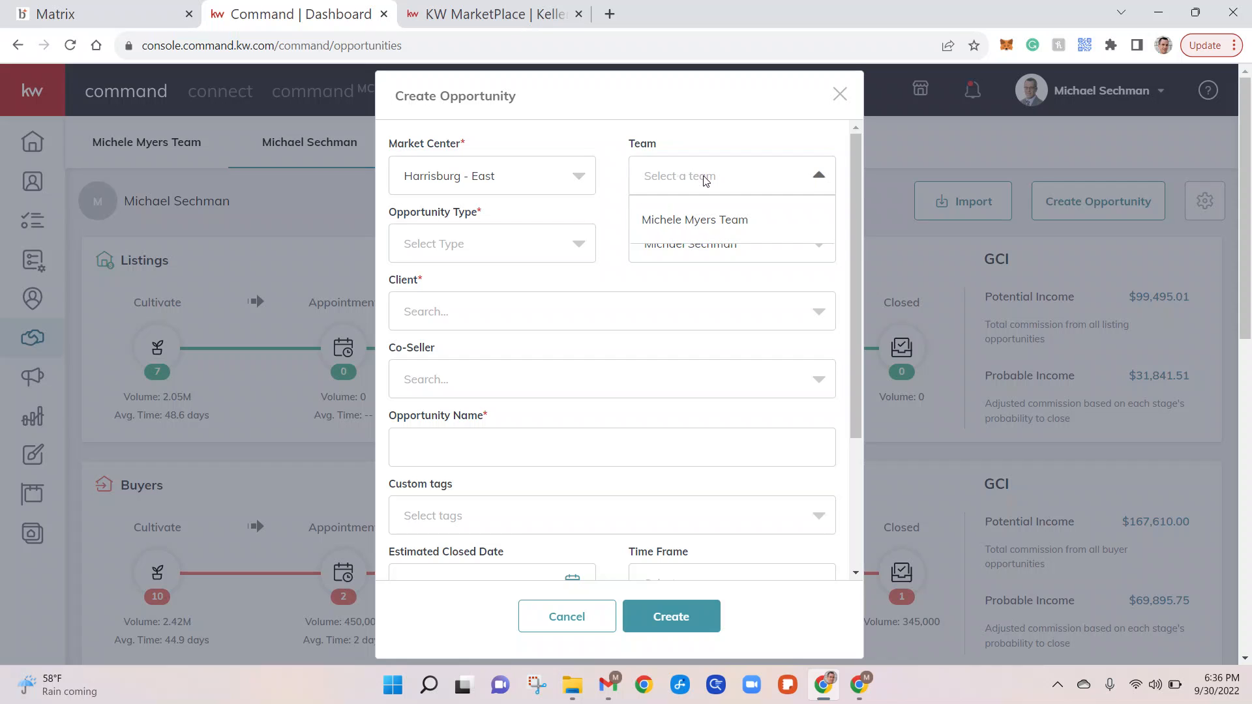
click(704, 182)
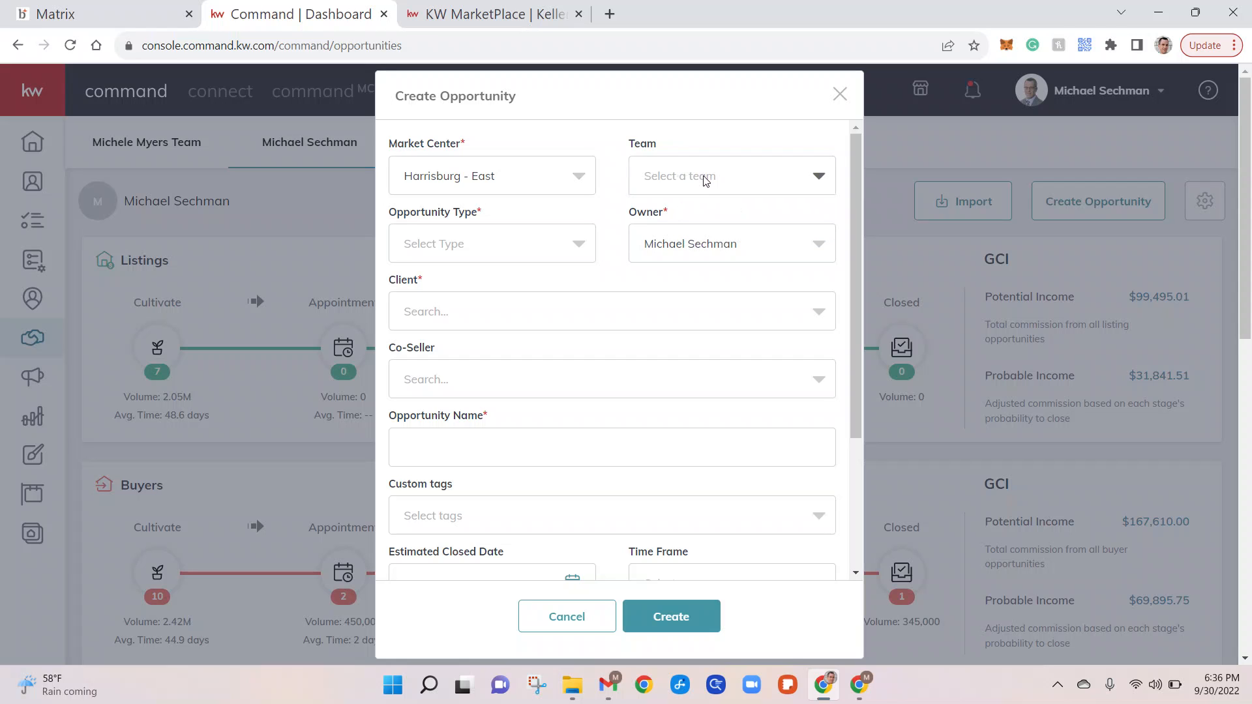
click(588, 246)
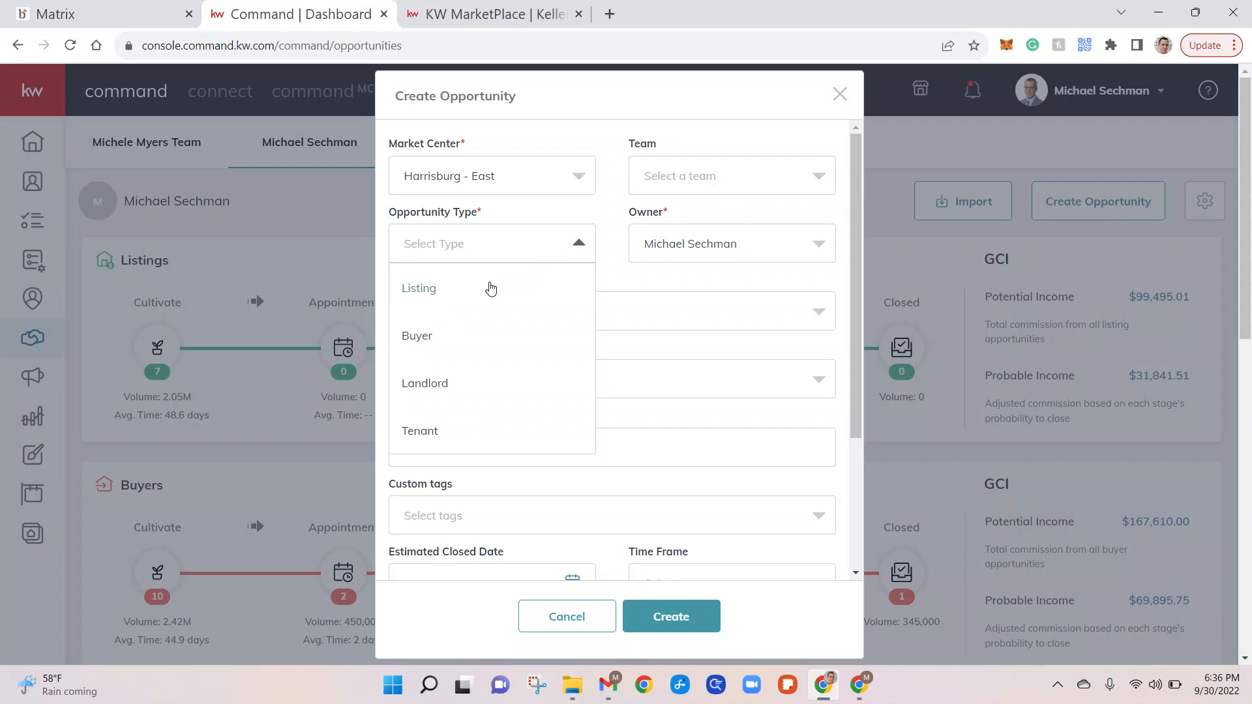
click(429, 342)
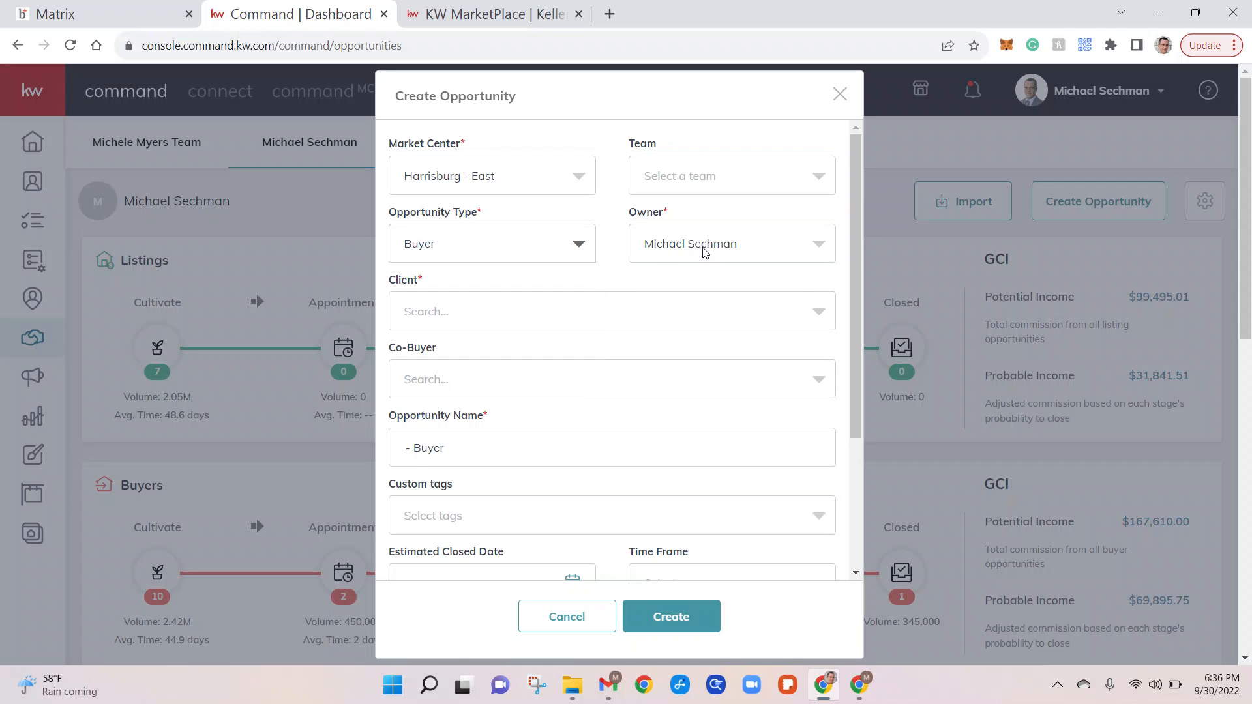
Replace an earlier client search with the buyer's full name and add them as a new contact.
click(502, 321)
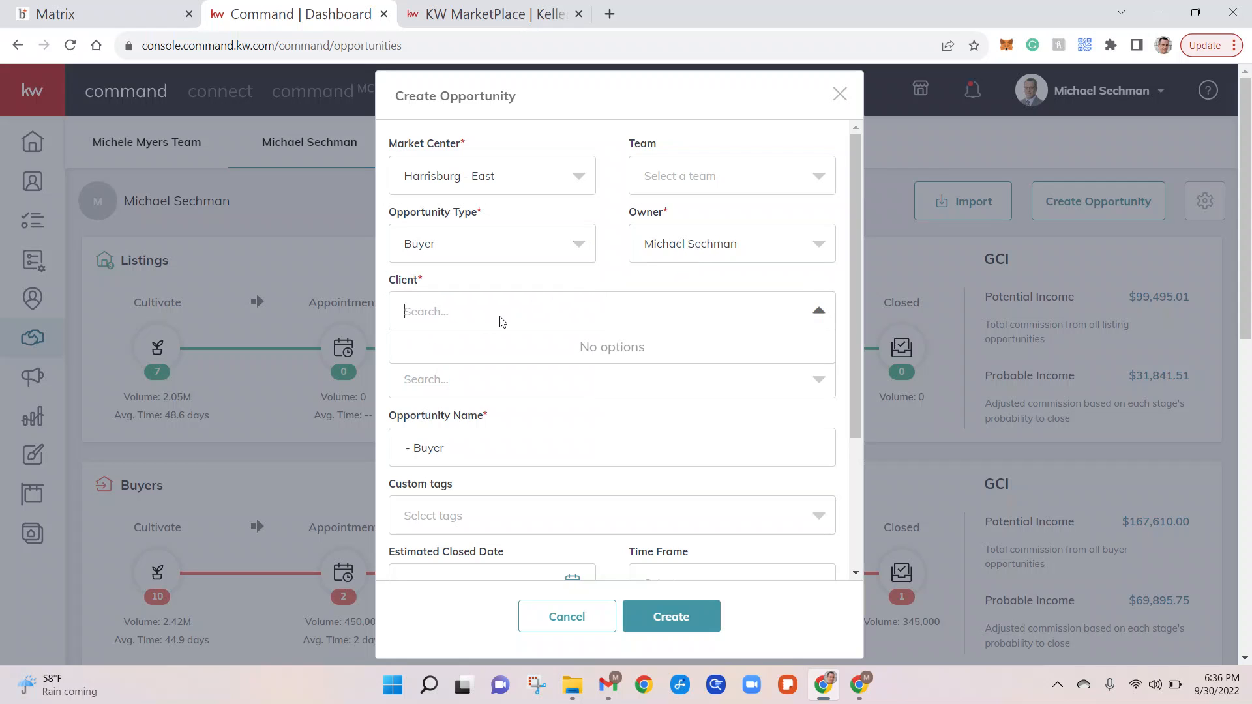
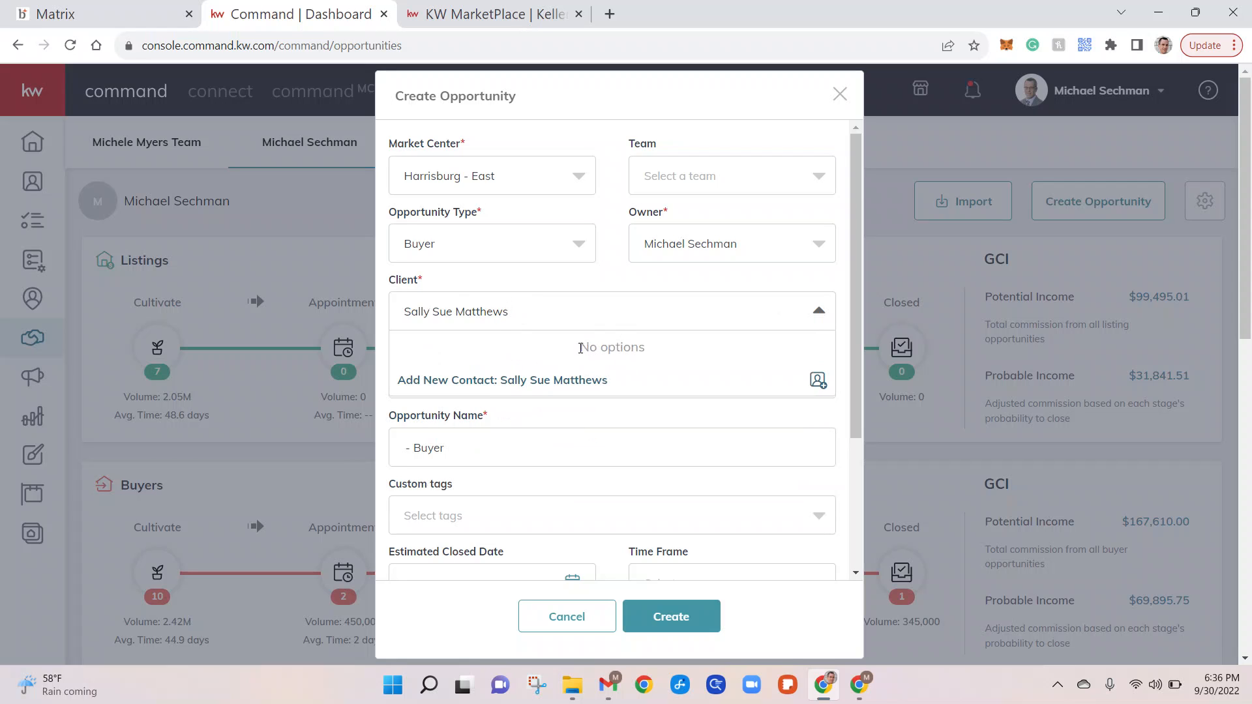
click(521, 380)
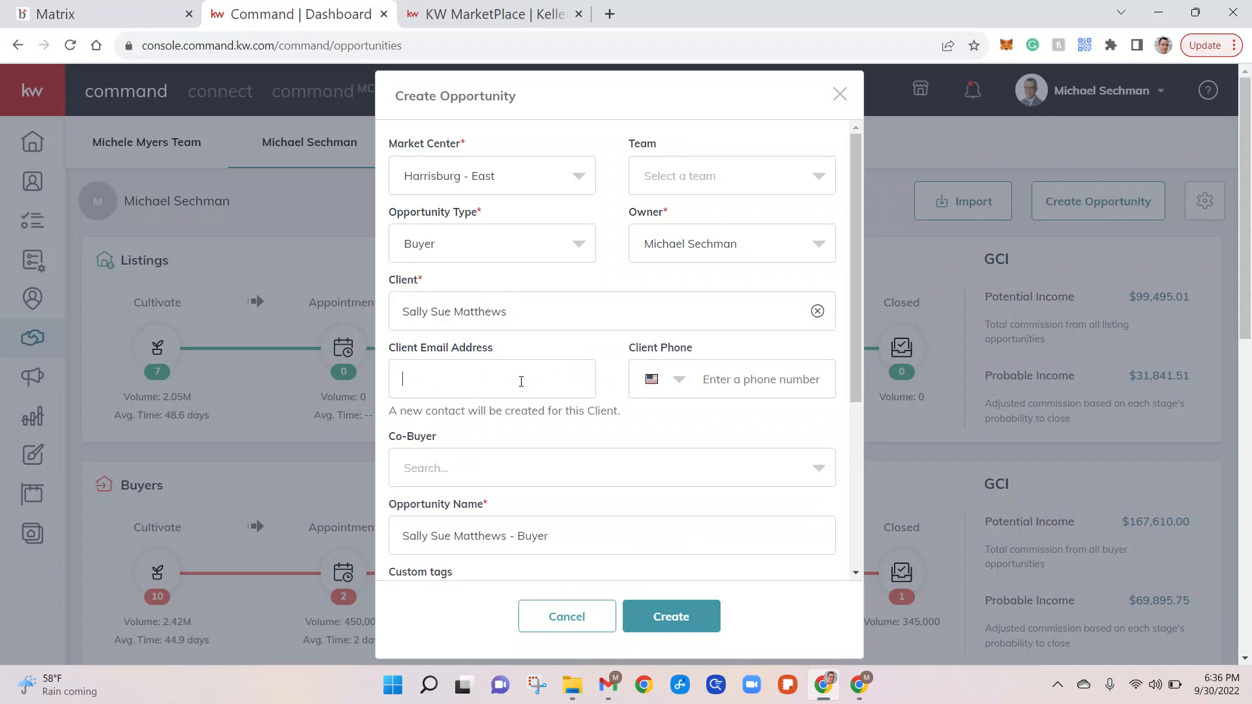
Enter the new client's email address and phone number.
click(772, 381)
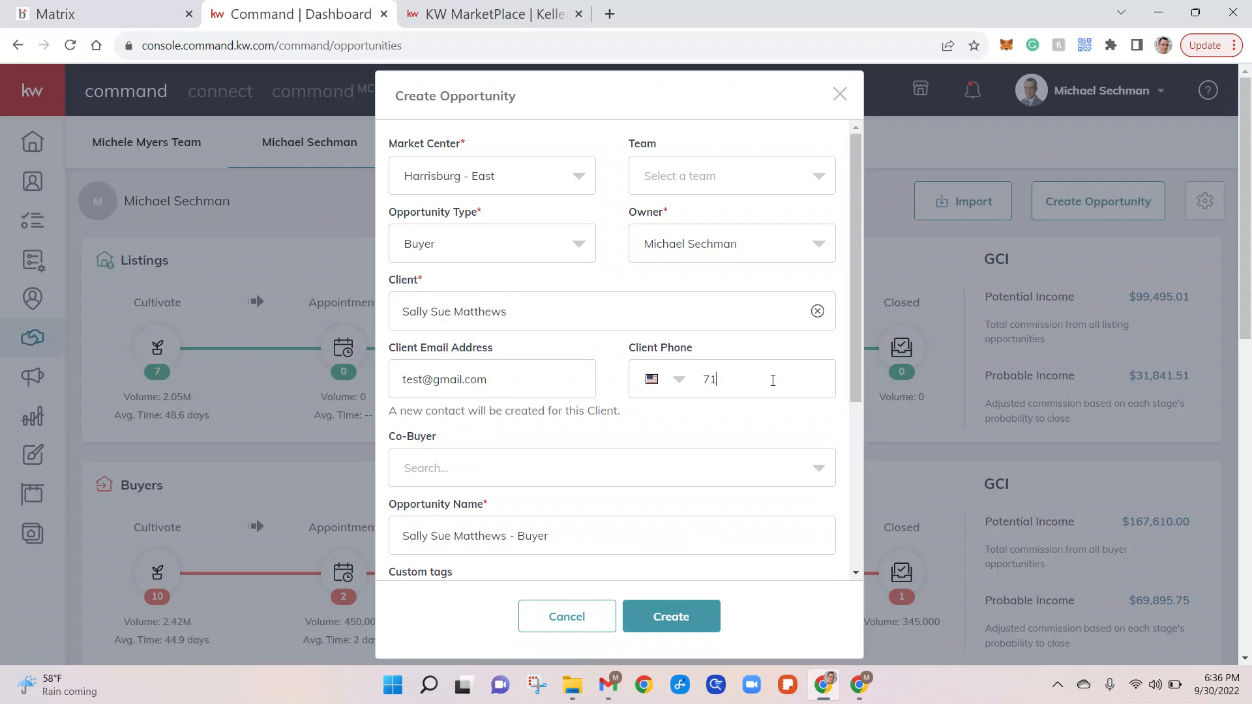
Leave Co-Buyer empty and replace 'Buyer' in the opportunity name with the property's street address.
click(520, 478)
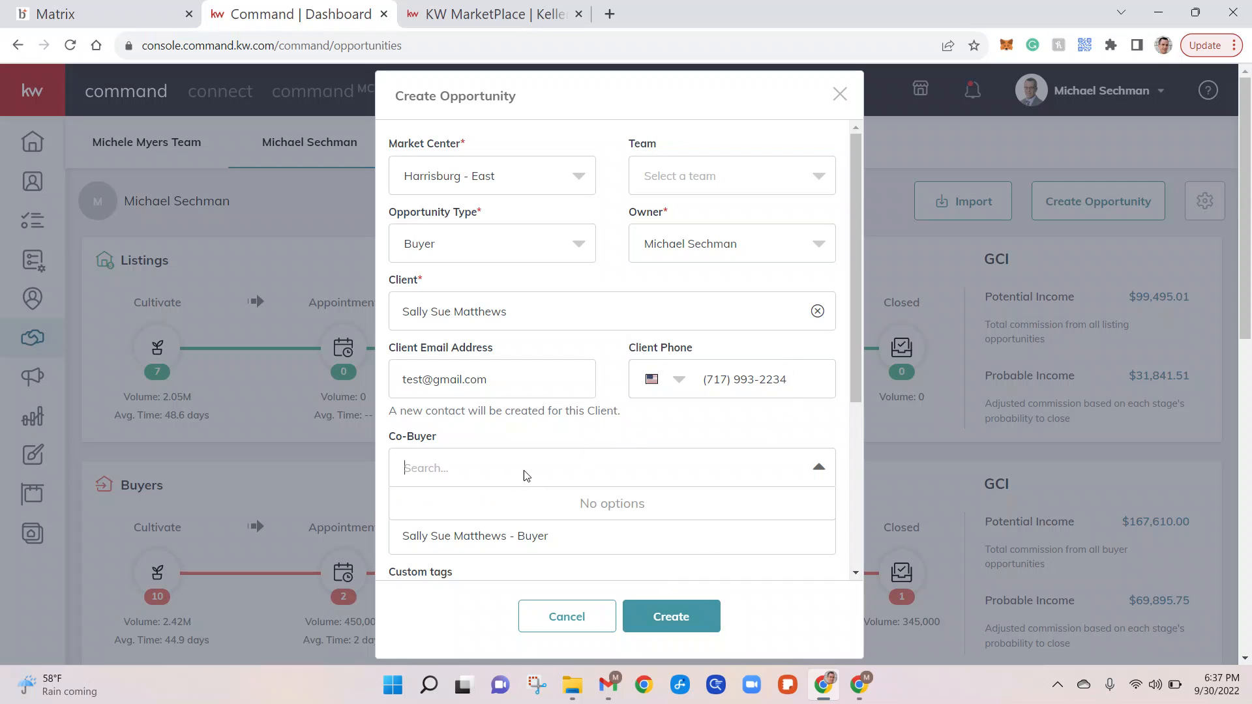
click(585, 438)
scroll(590, 438, down, 1)
scroll(590, 438, down, 3)
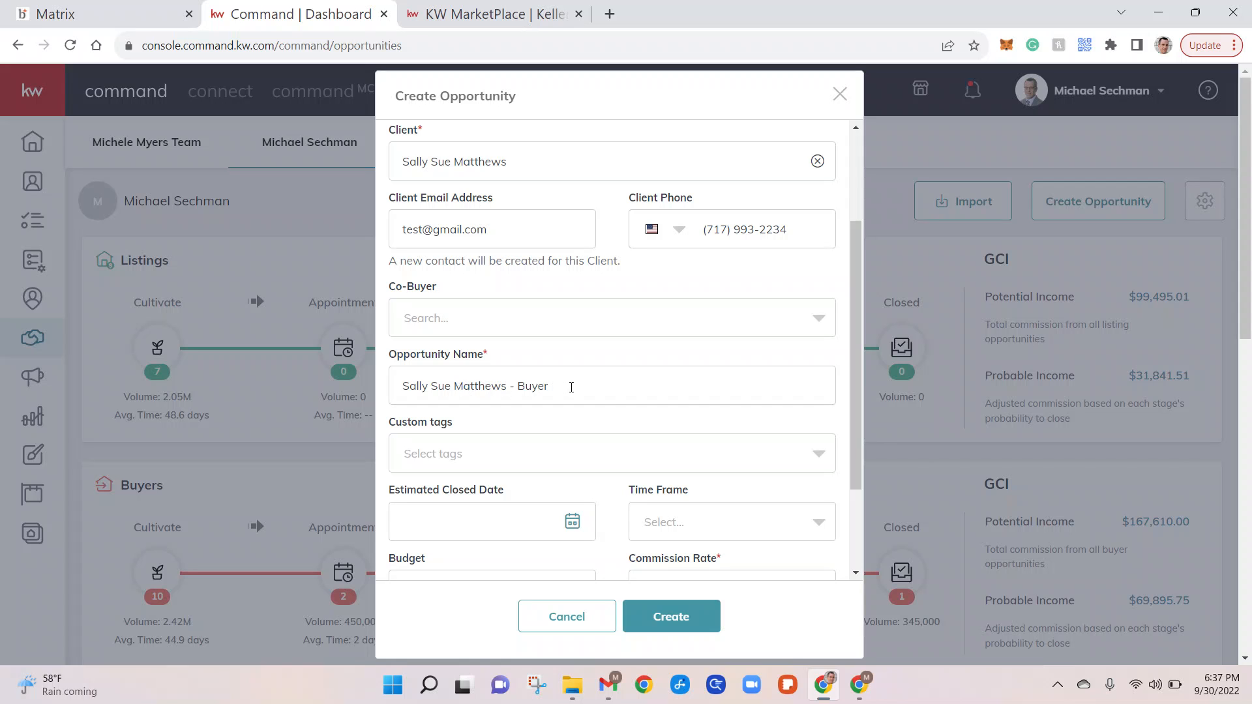
drag(557, 388, 521, 386)
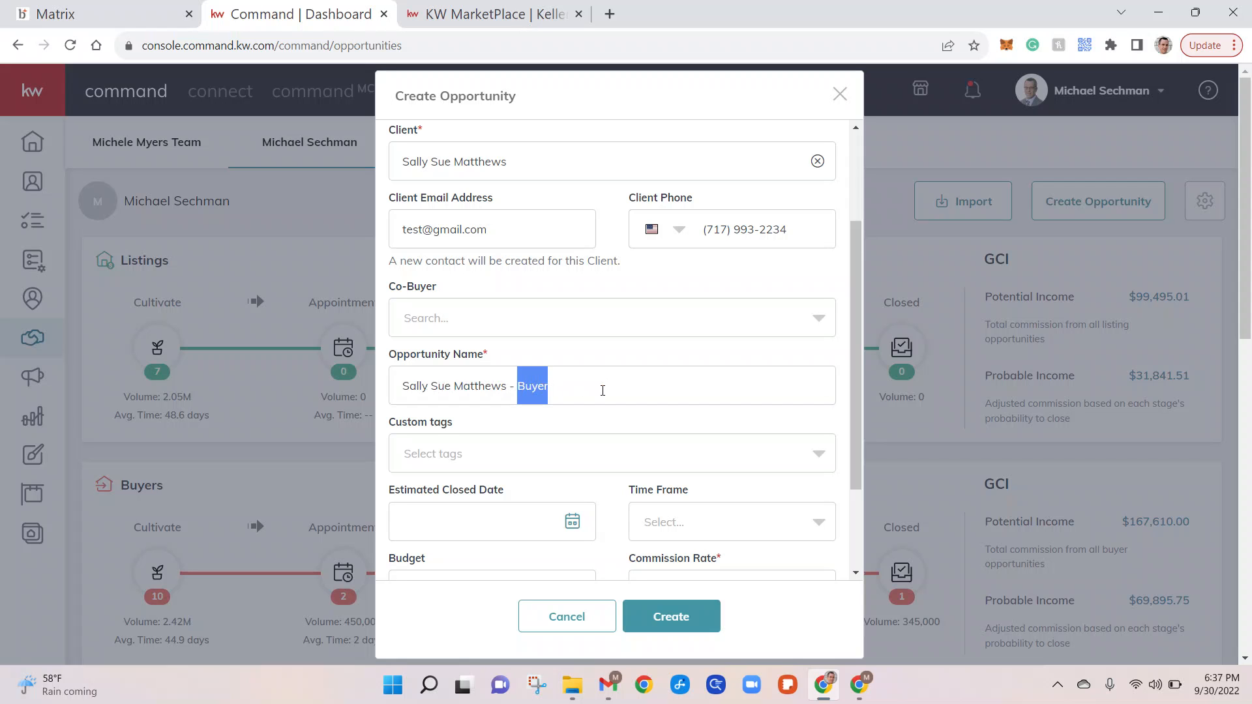
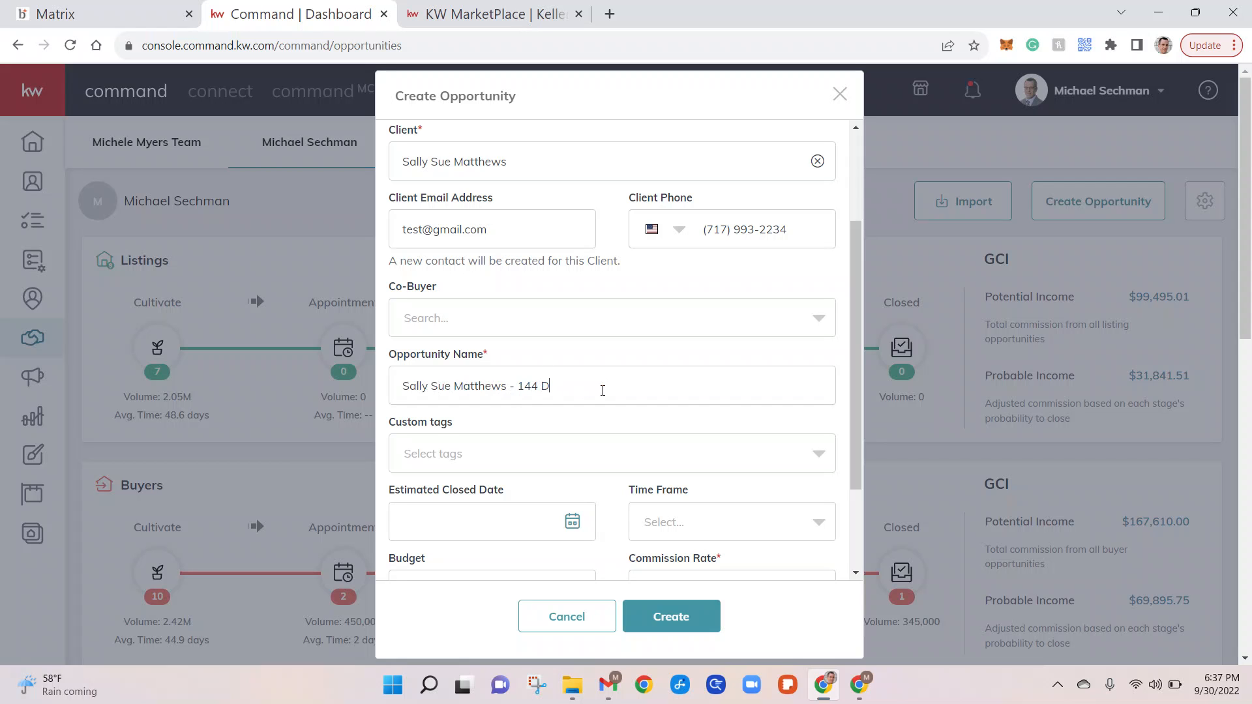
scroll(612, 378, down, 2)
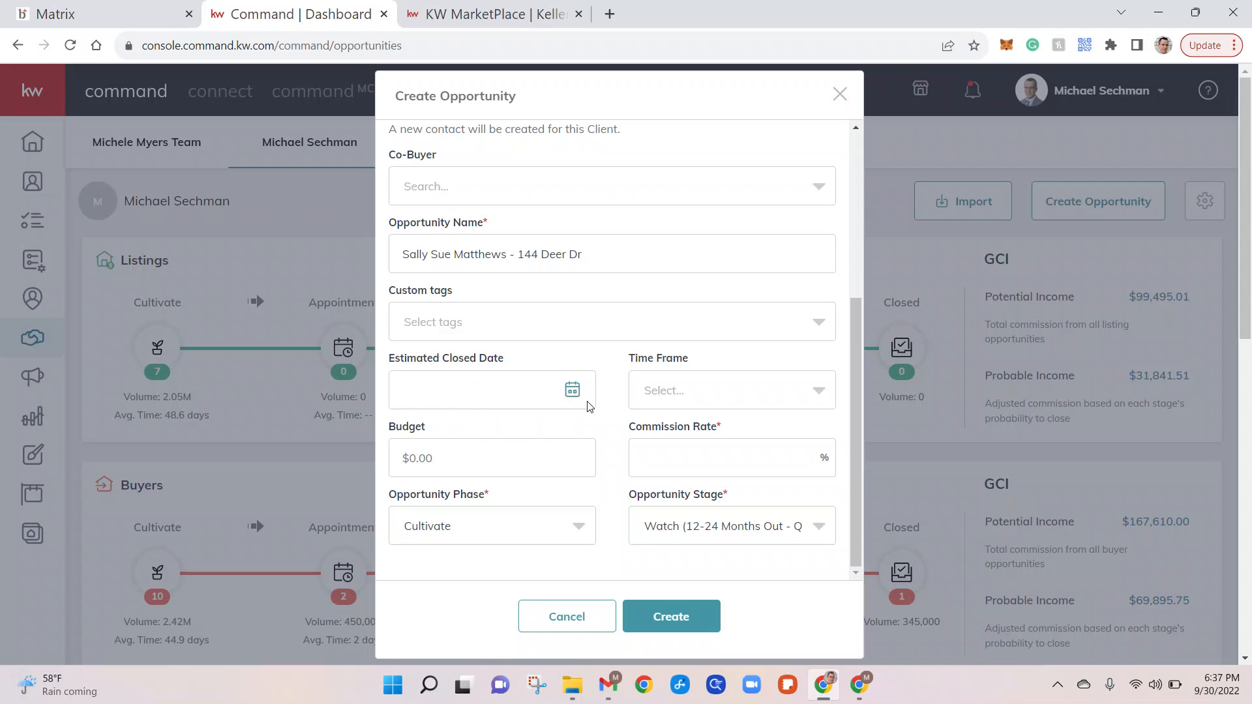
Set estimated close date 10/7/2022, budget $250,000 and a 3% commission.
click(572, 391)
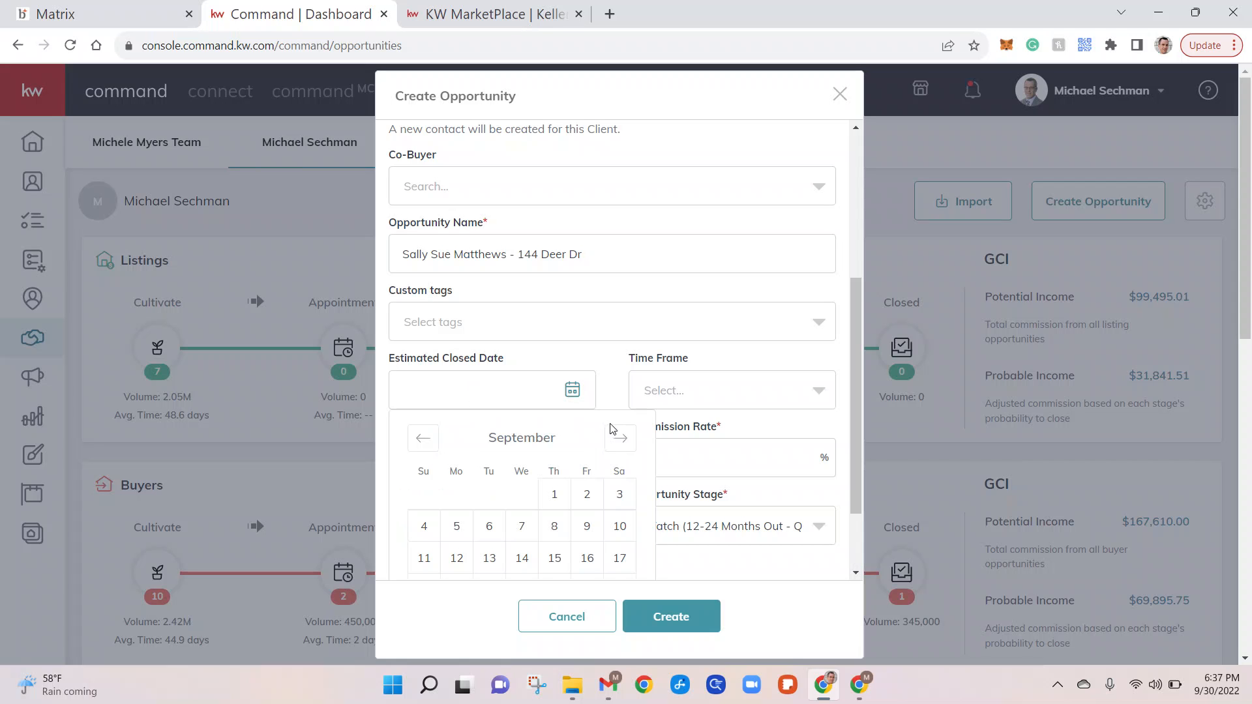
click(618, 438)
click(588, 521)
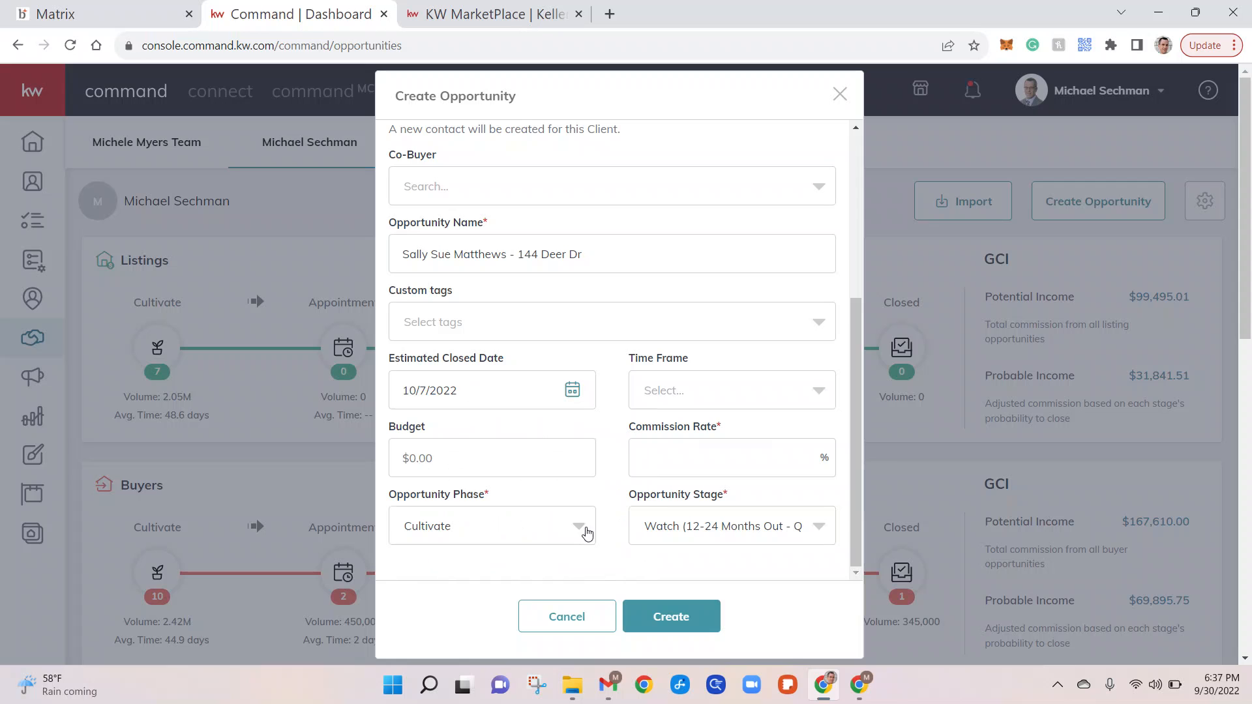
click(715, 386)
click(699, 390)
click(480, 457)
text(250,000)
click(664, 456)
text(3)
Set the opportunity phase to Active and the stage to Negotiations.
click(519, 525)
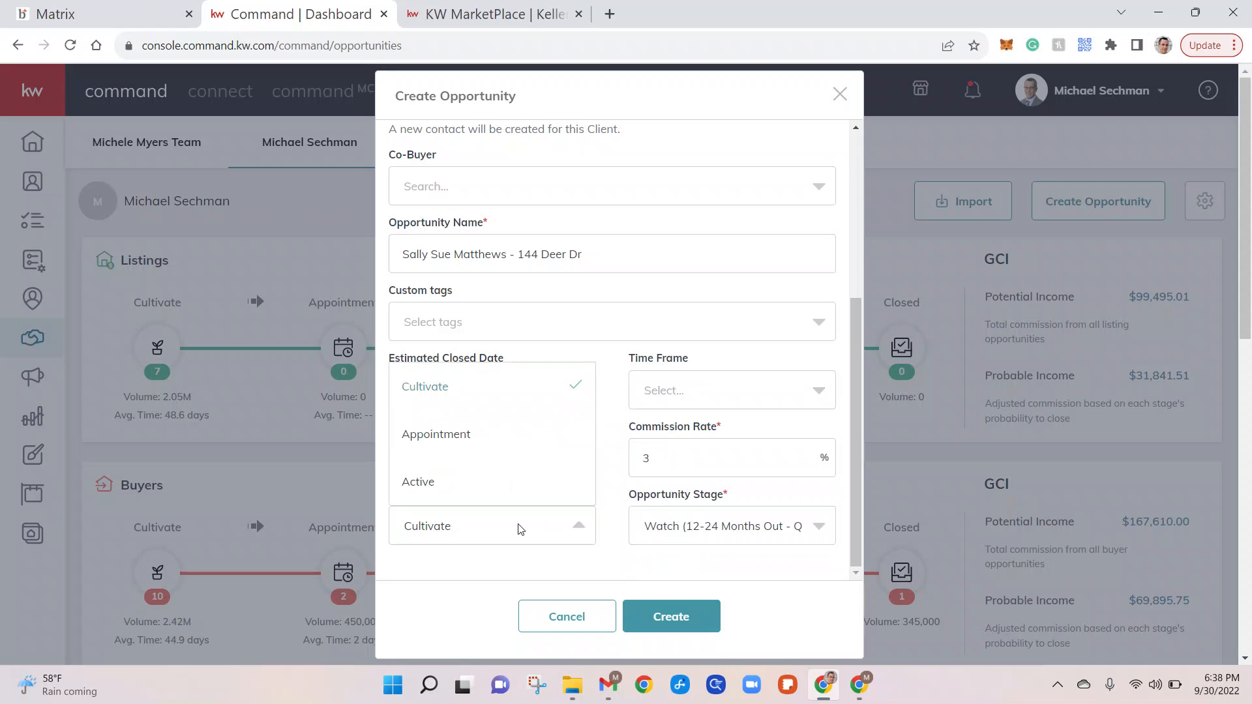
click(623, 574)
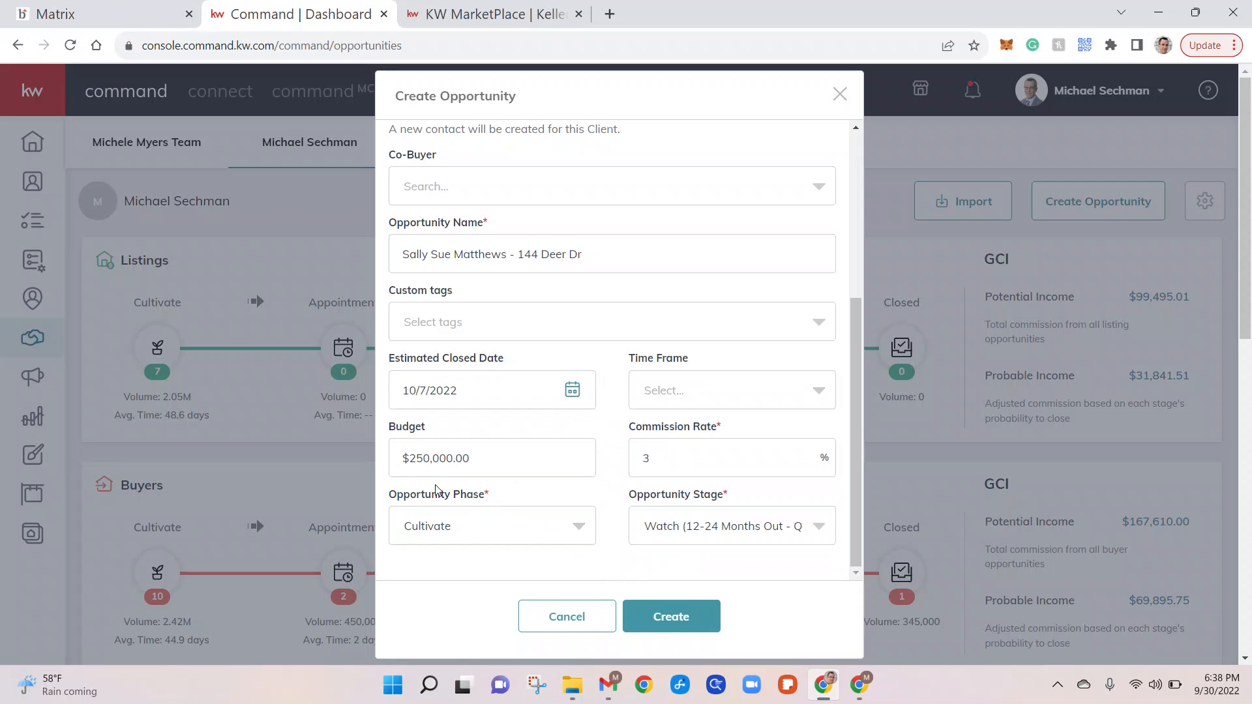
click(497, 541)
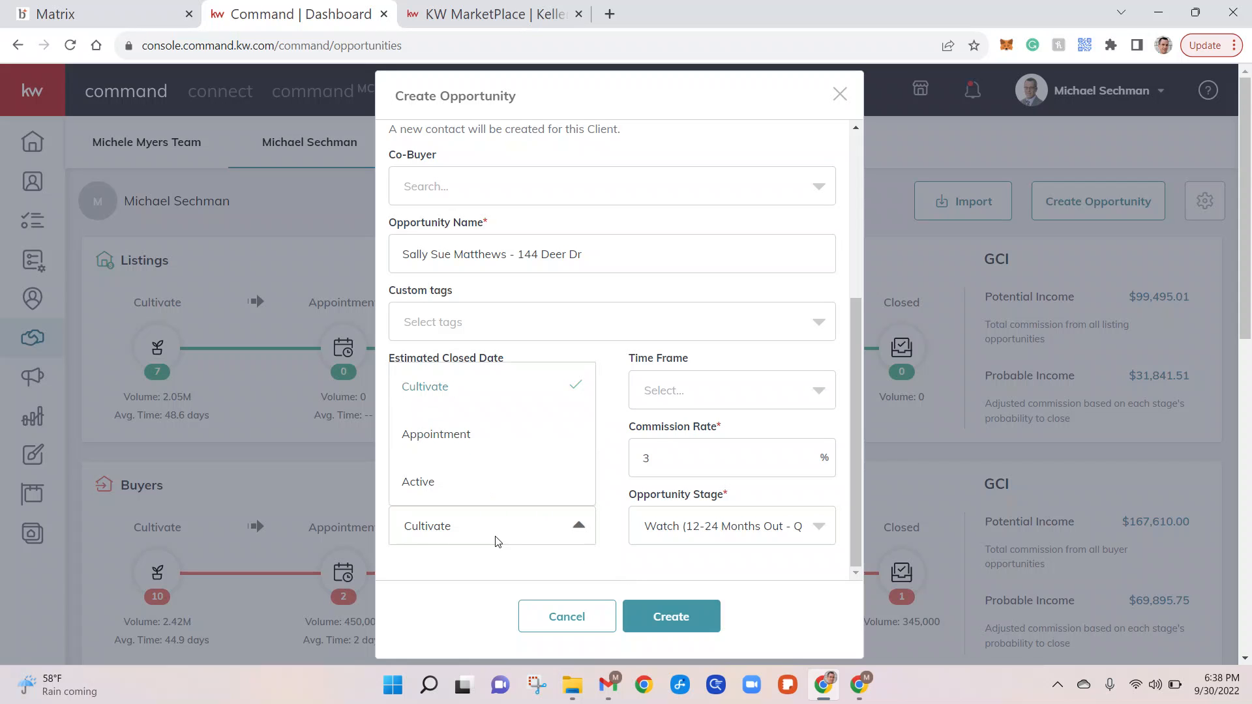
click(445, 487)
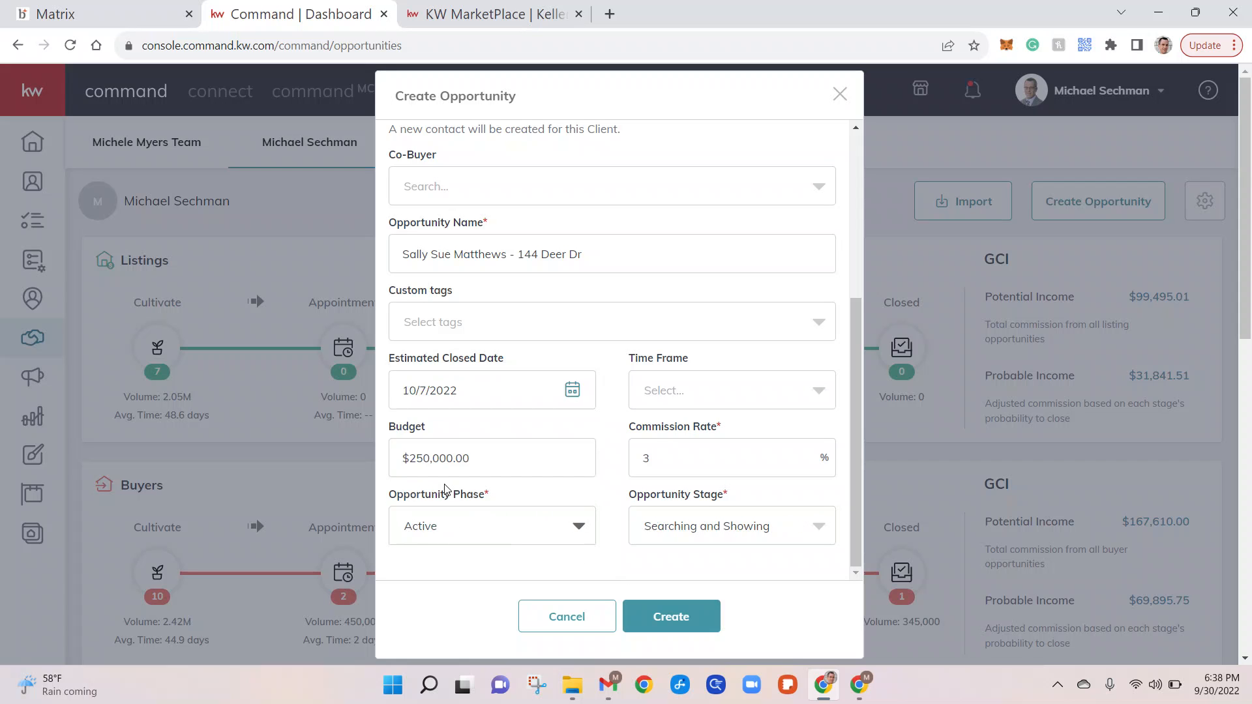
click(762, 523)
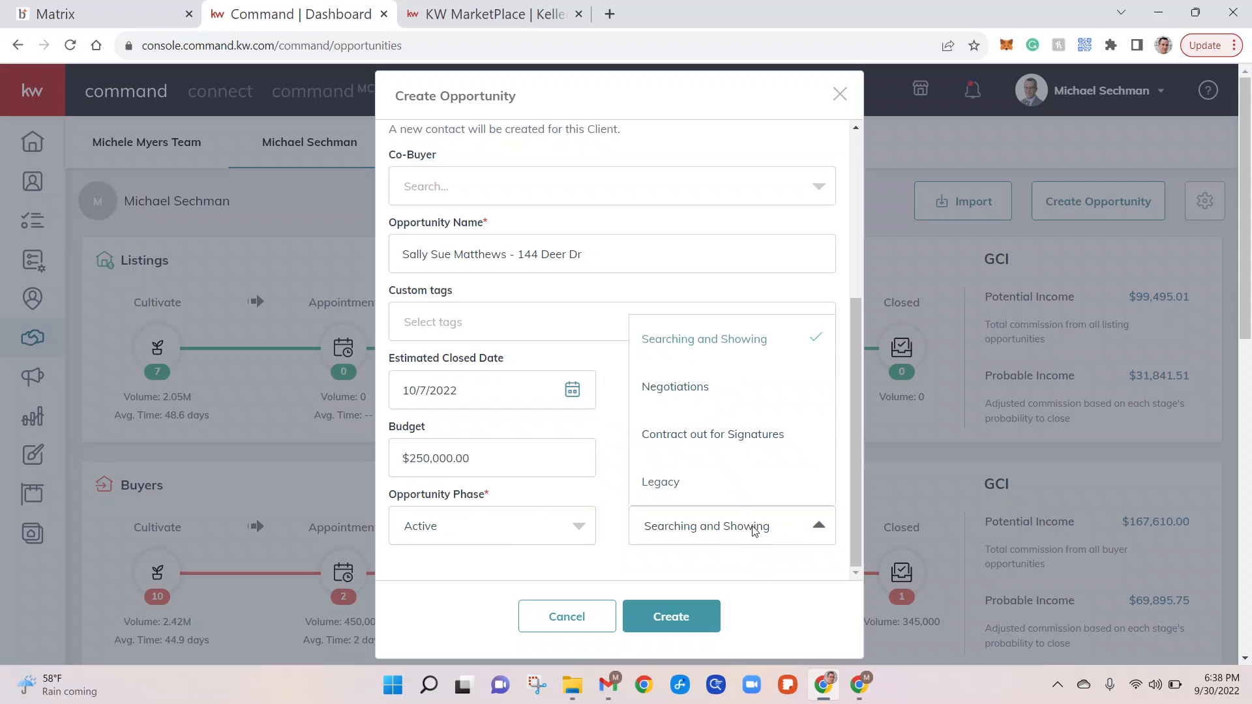
click(751, 571)
click(697, 522)
click(678, 386)
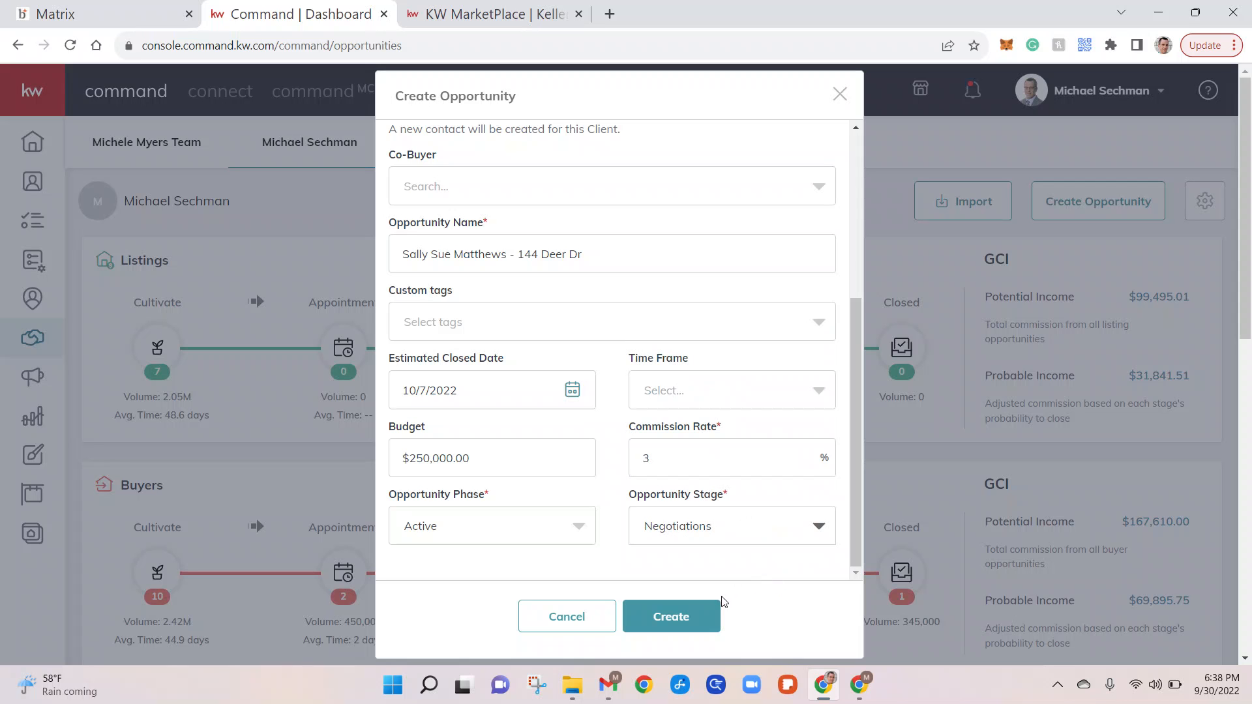
Create the buyer opportunity, review its $7,500.00 commission details, and edit General Information.
click(701, 612)
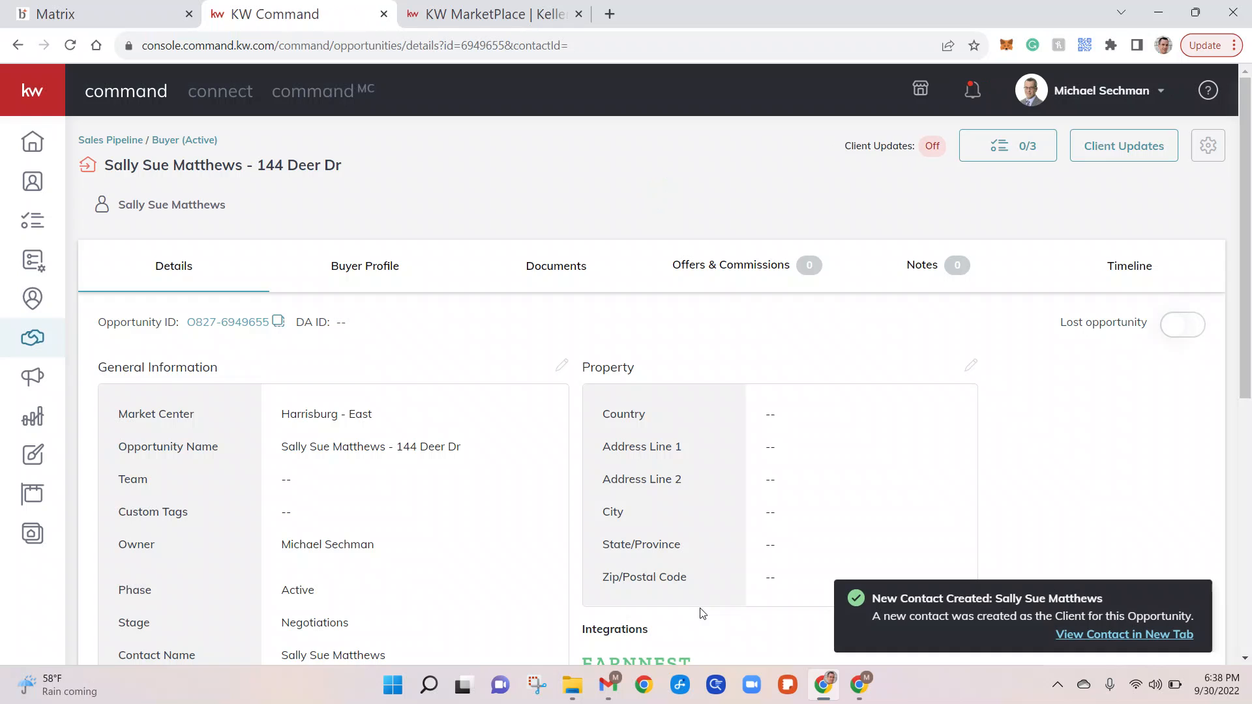
scroll(406, 415, down, 1)
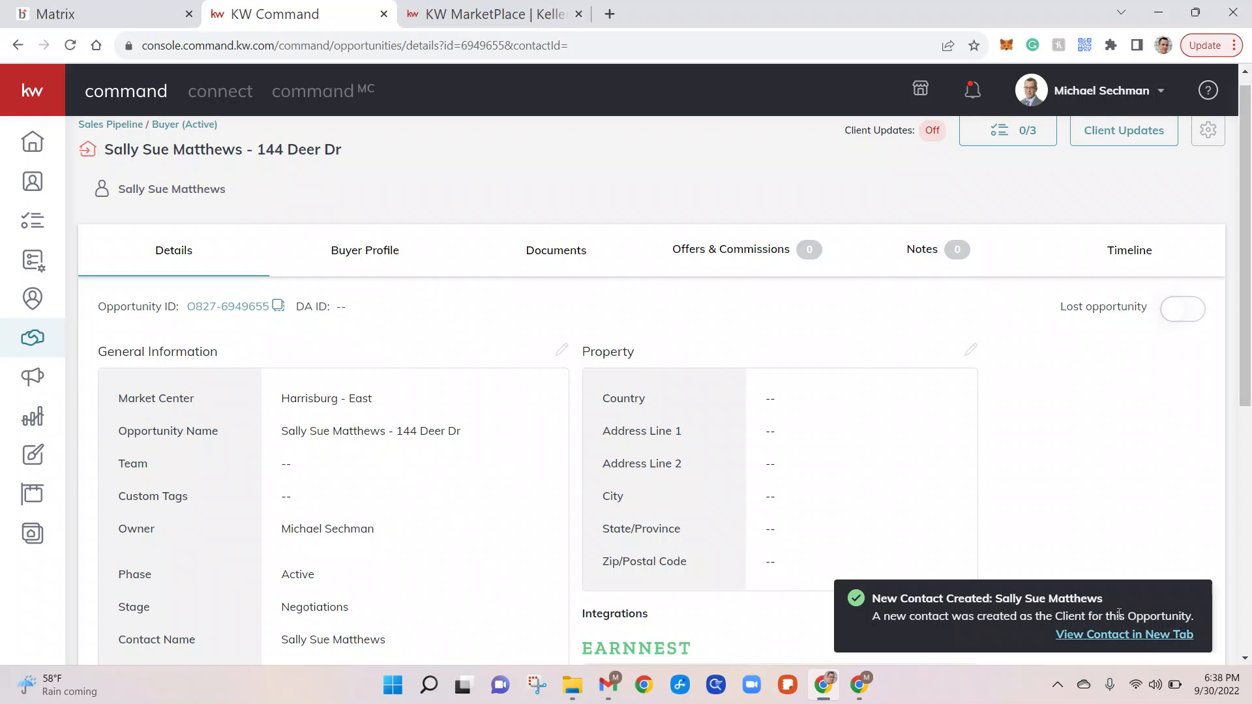
scroll(511, 475, down, 2)
scroll(511, 474, up, 3)
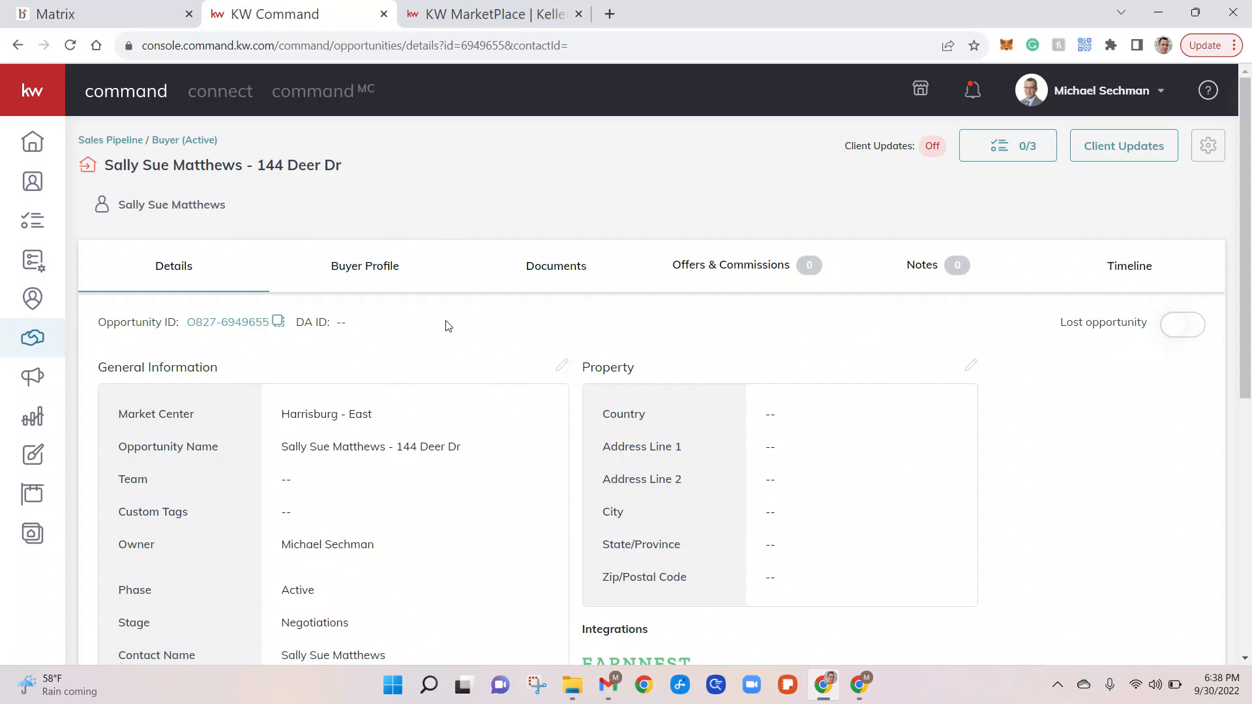
scroll(449, 325, down, 1)
scroll(448, 326, down, 1)
scroll(437, 320, up, 1)
scroll(756, 499, down, 3)
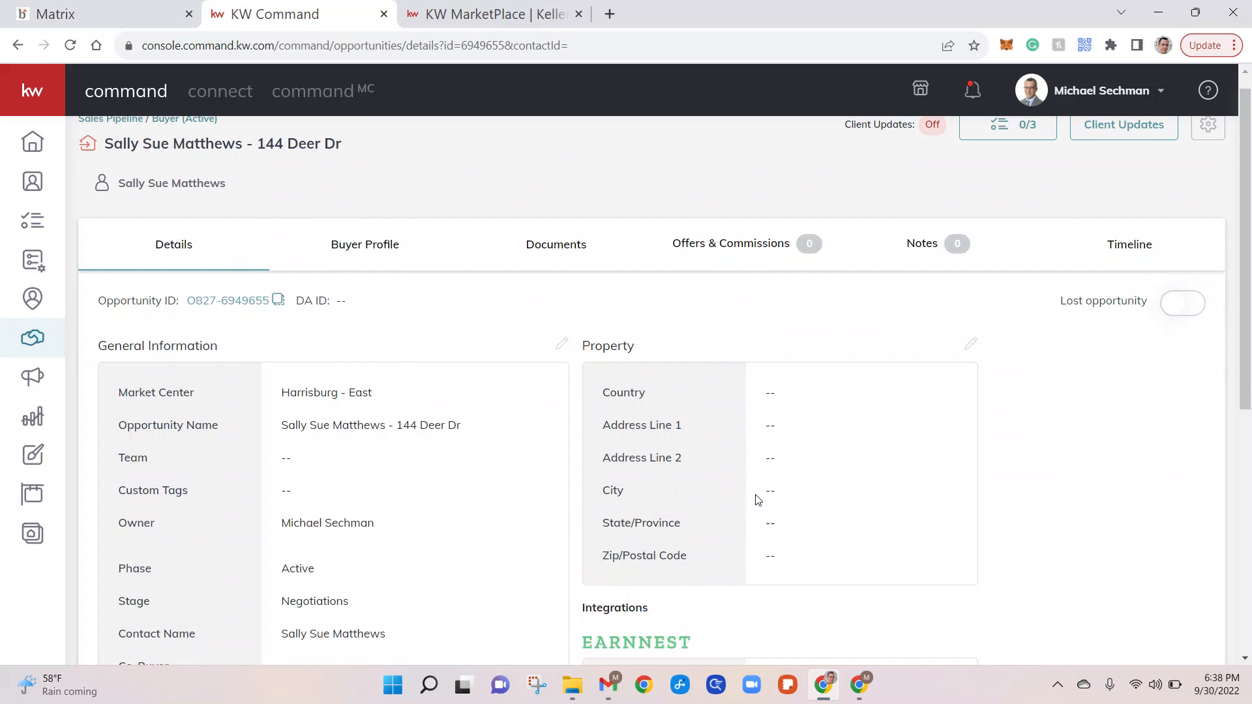
scroll(474, 474, down, 4)
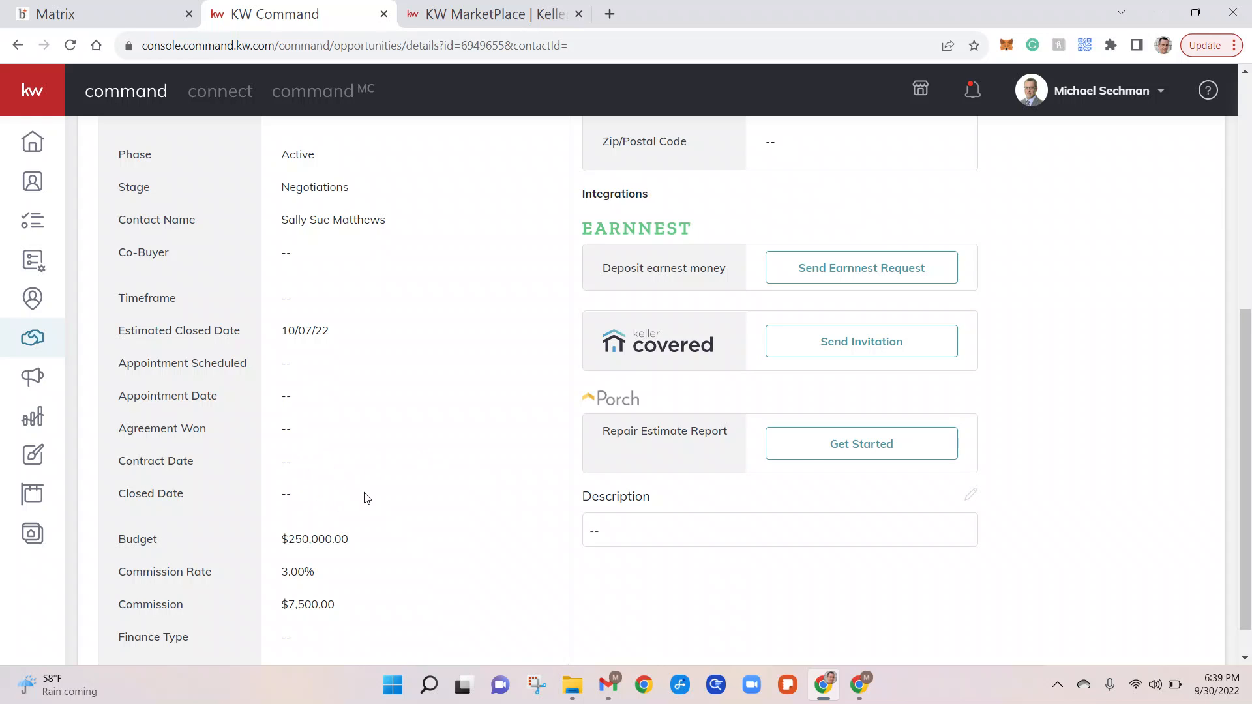
scroll(365, 498, down, 1)
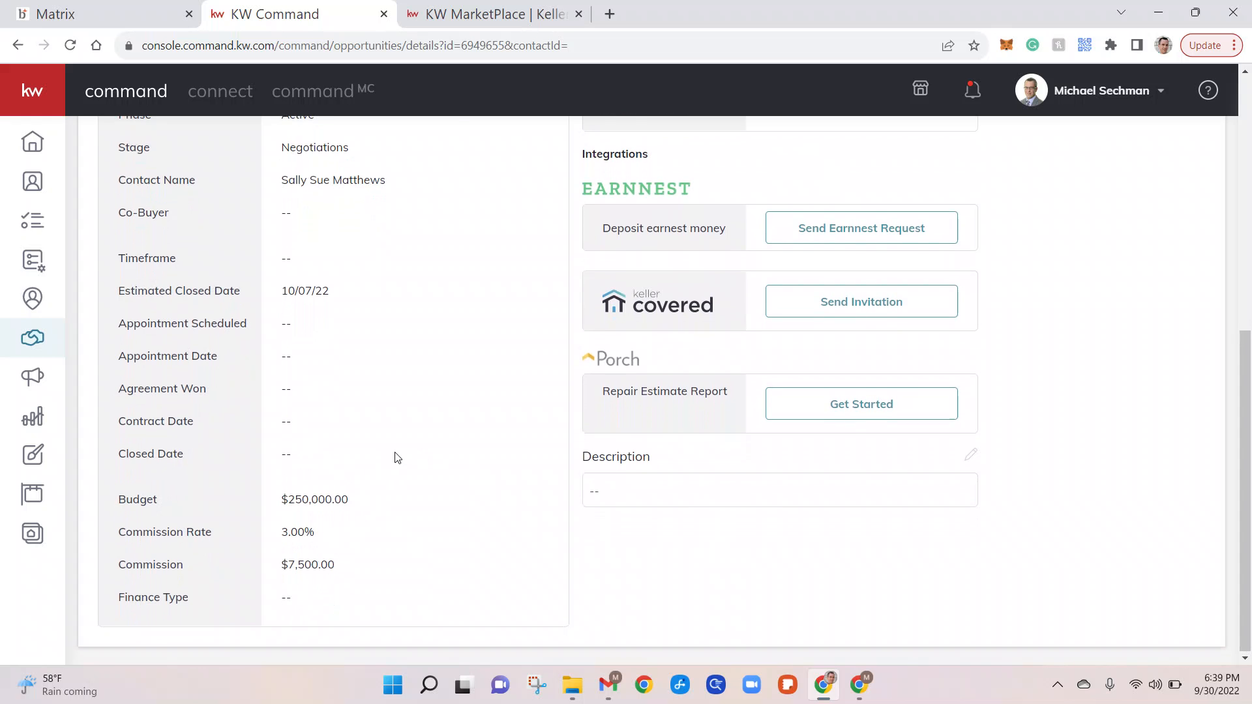
scroll(395, 456, up, 5)
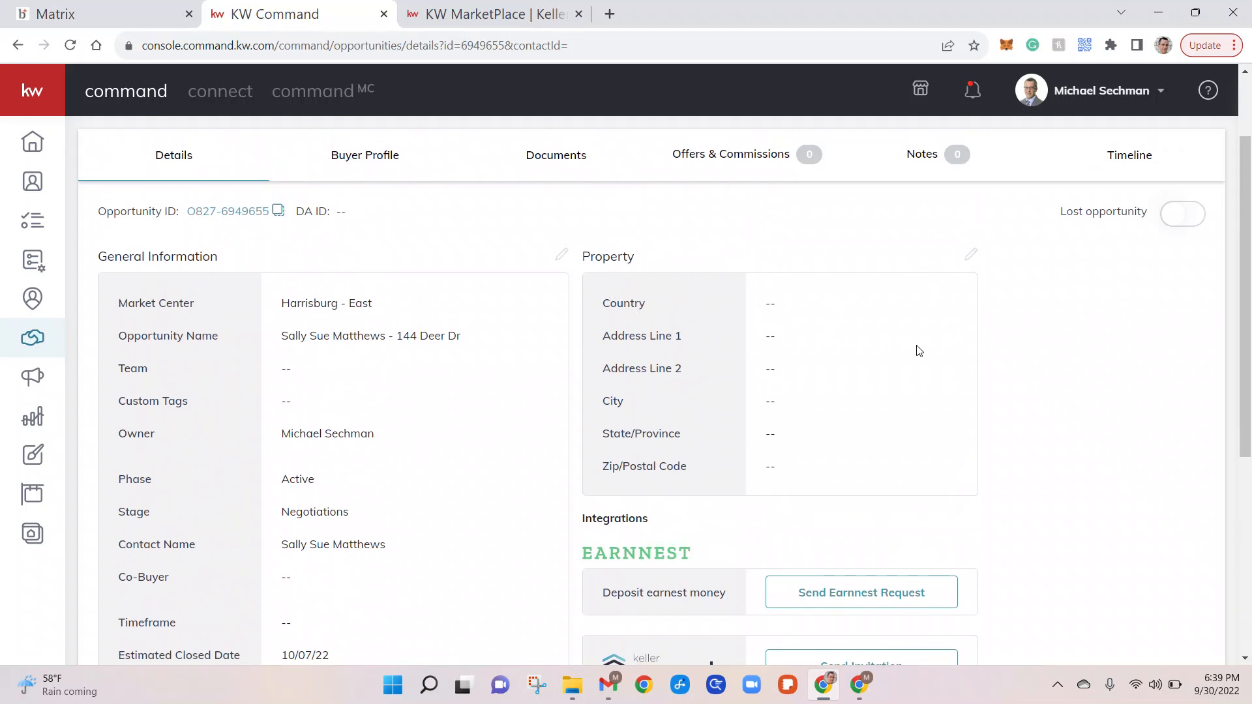
scroll(713, 399, up, 2)
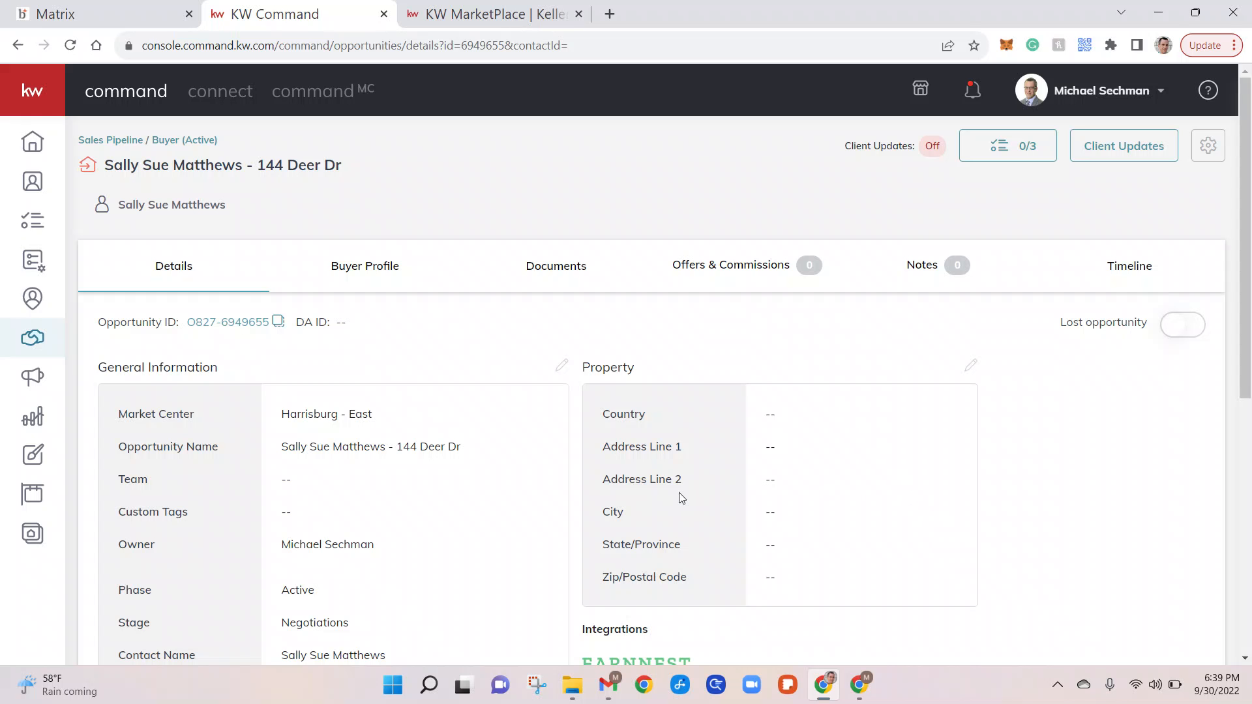
click(561, 366)
scroll(561, 368, down, 3)
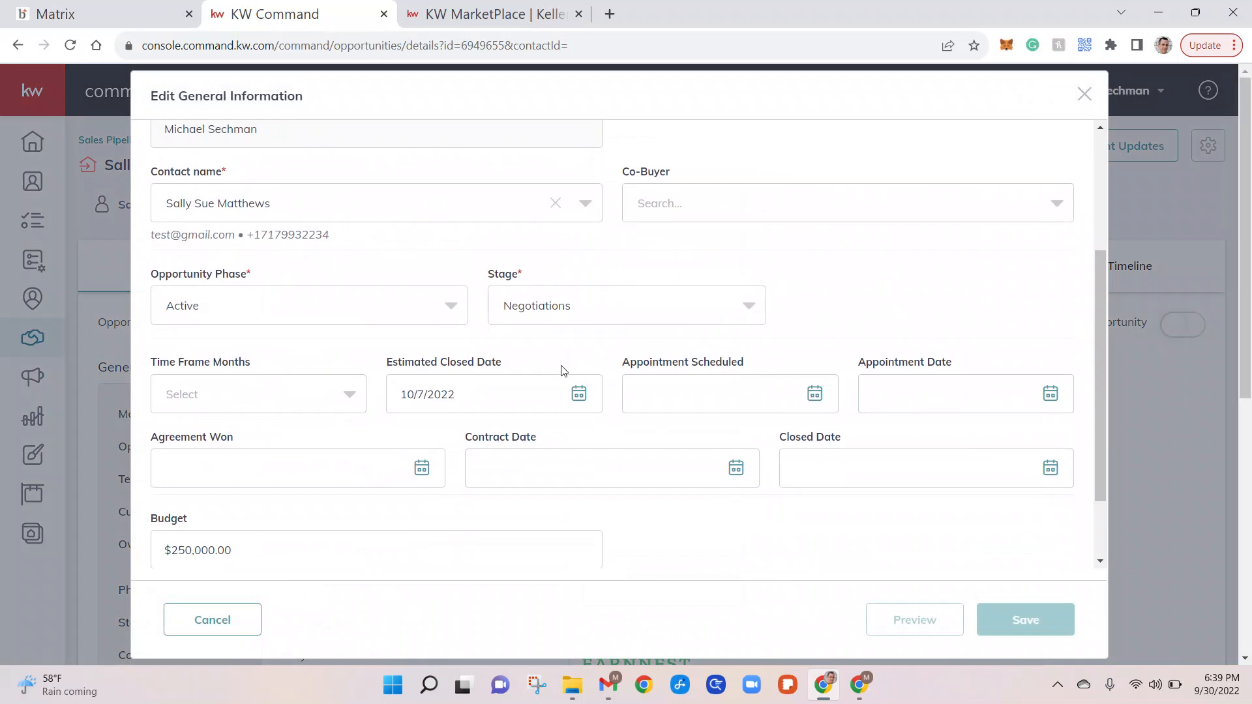
Set contract date 9/30/2022 and closed date 10/7/2022, leaving Agreement Won empty.
scroll(564, 371, down, 1)
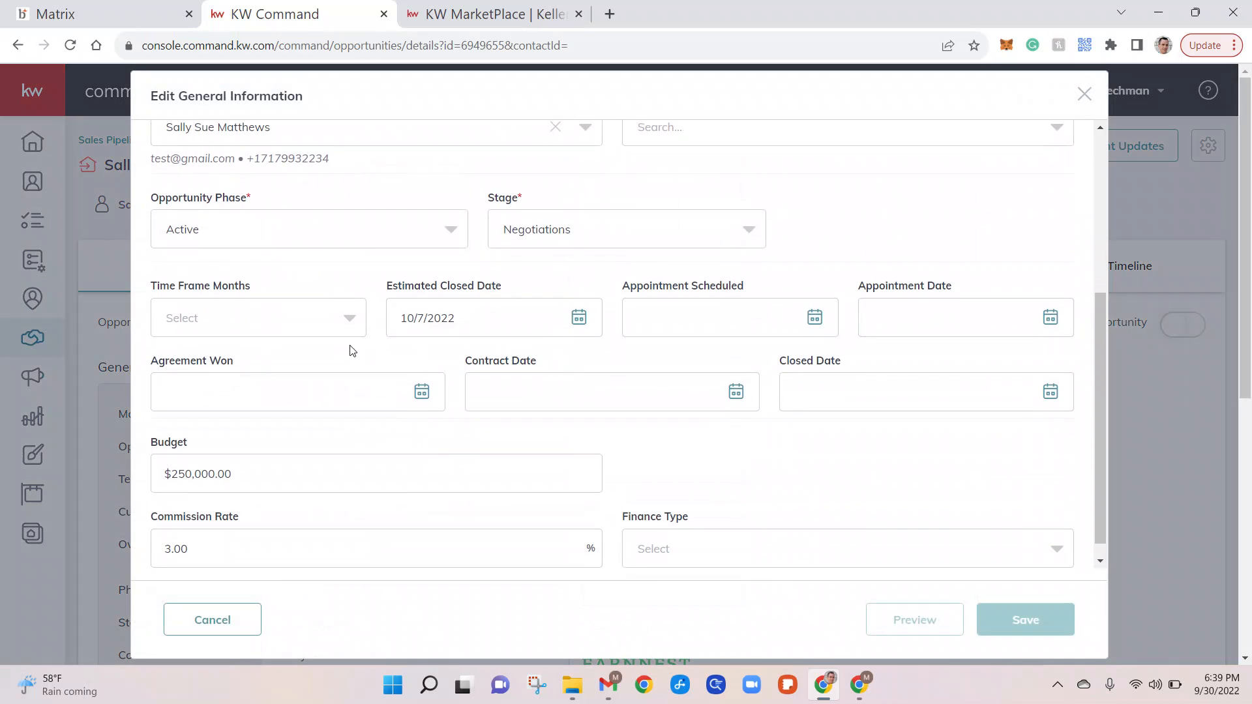
click(295, 383)
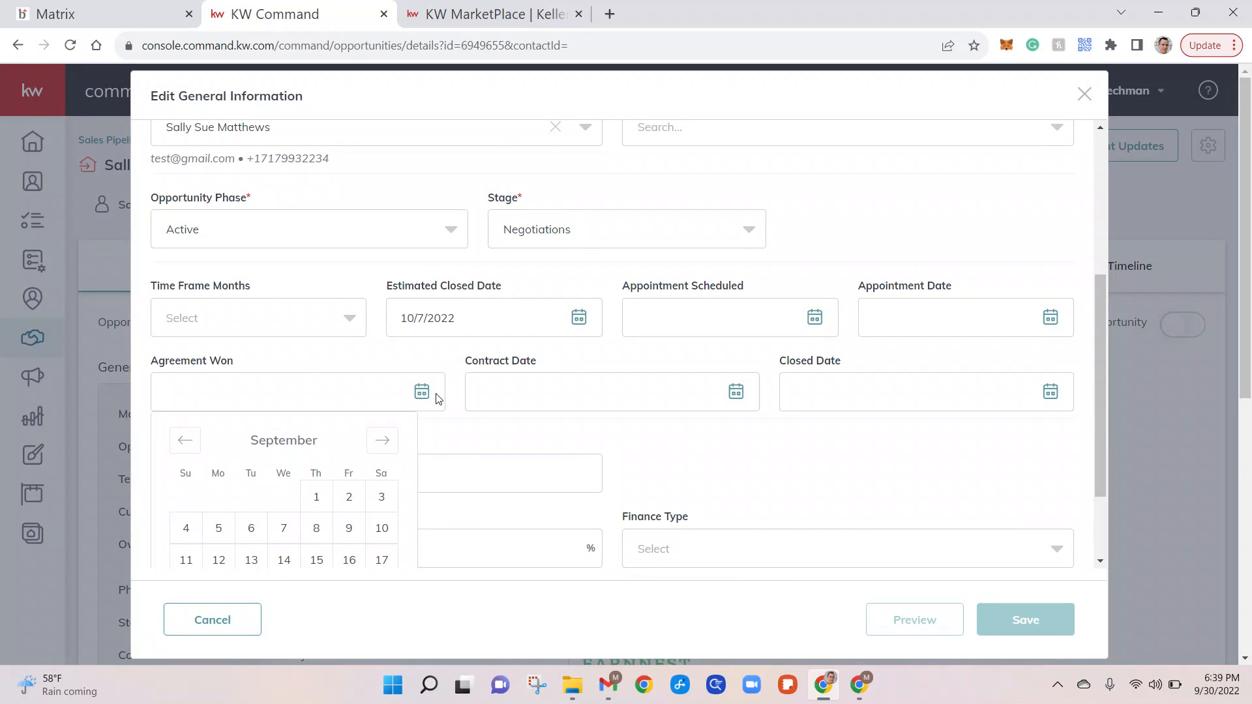
click(454, 424)
click(549, 392)
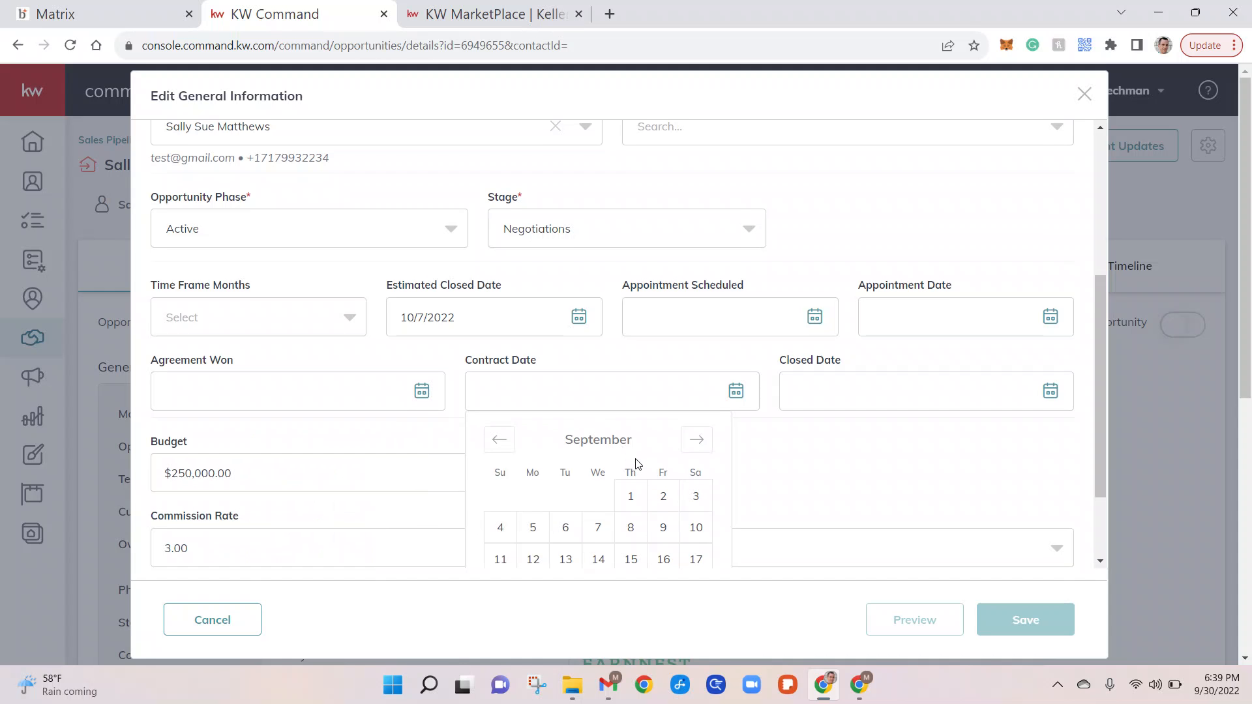
scroll(637, 463, down, 2)
click(660, 504)
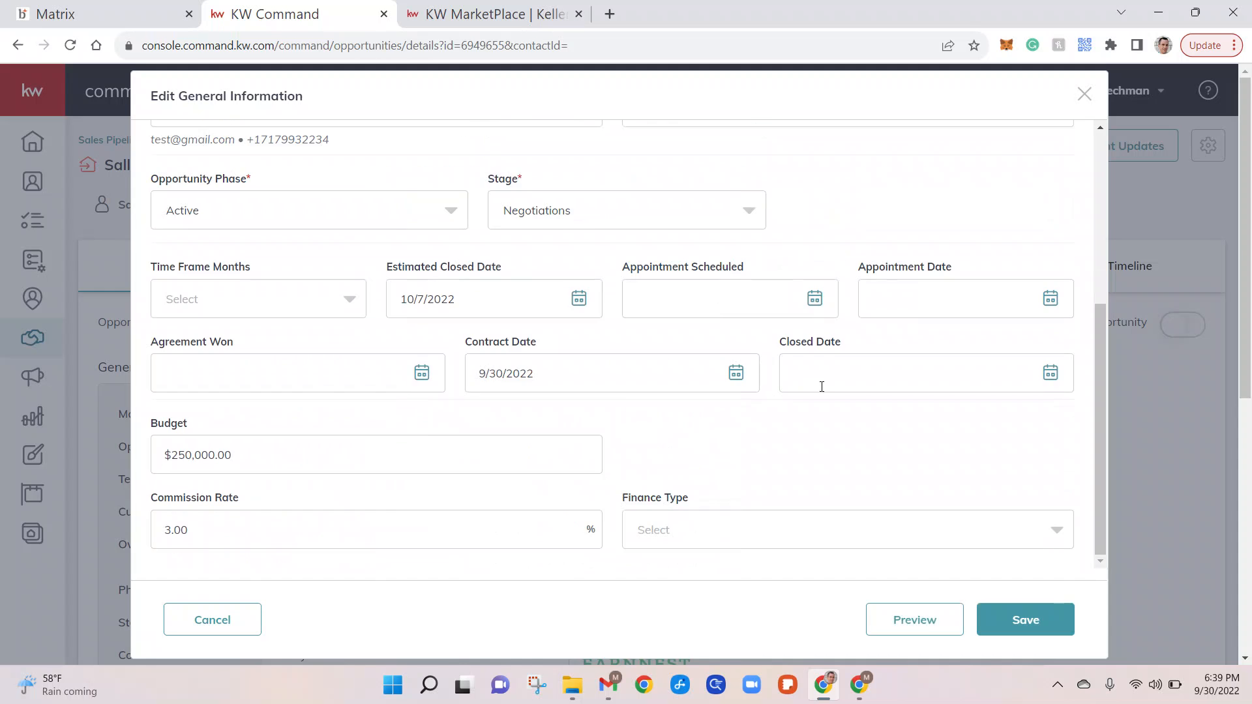
click(851, 381)
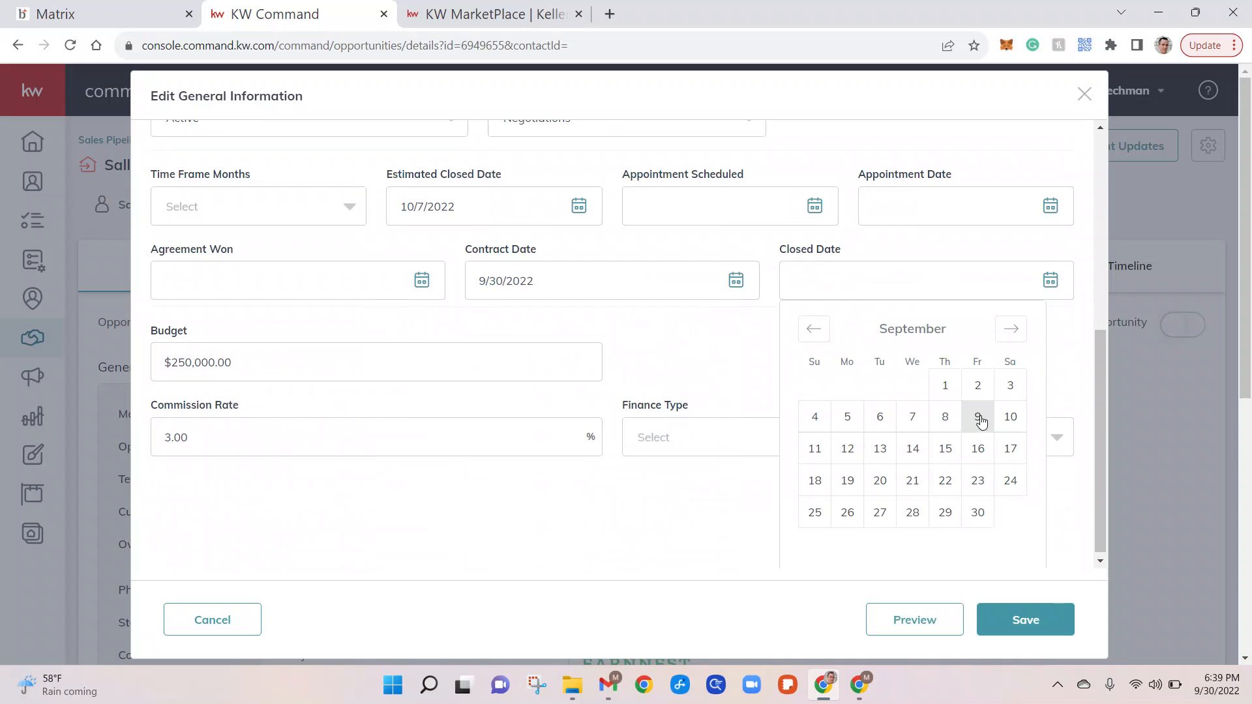
click(1011, 329)
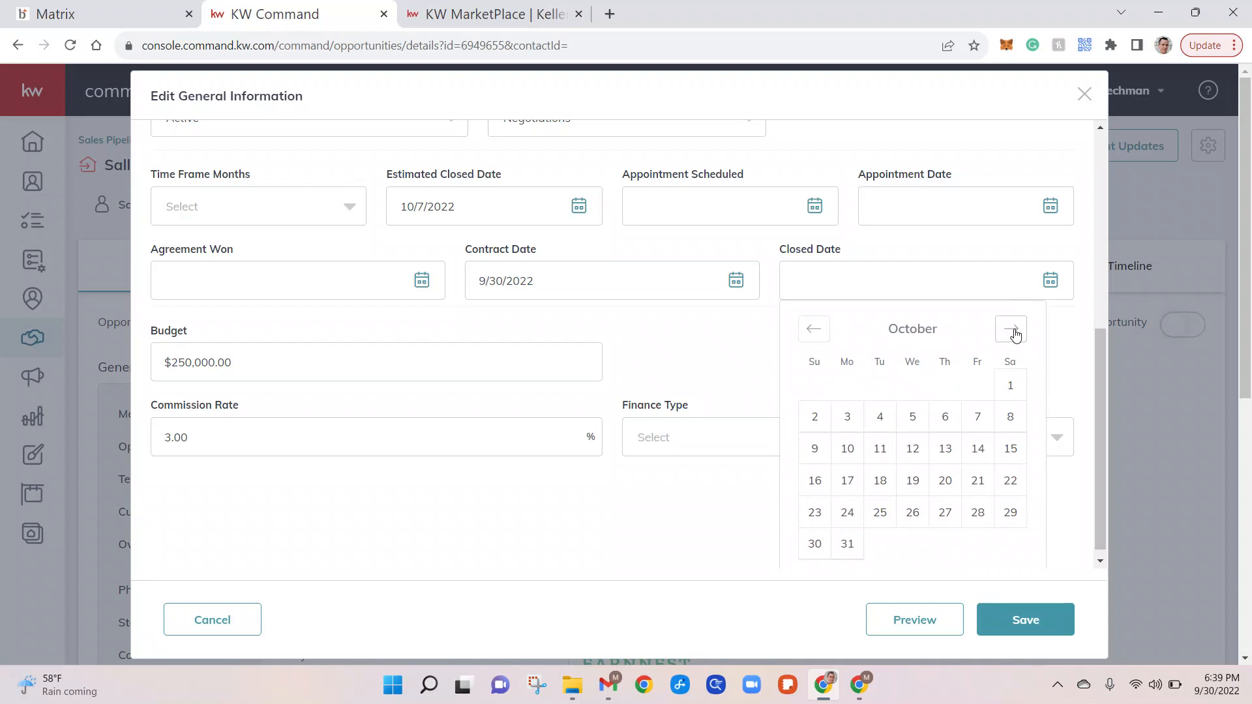
click(978, 416)
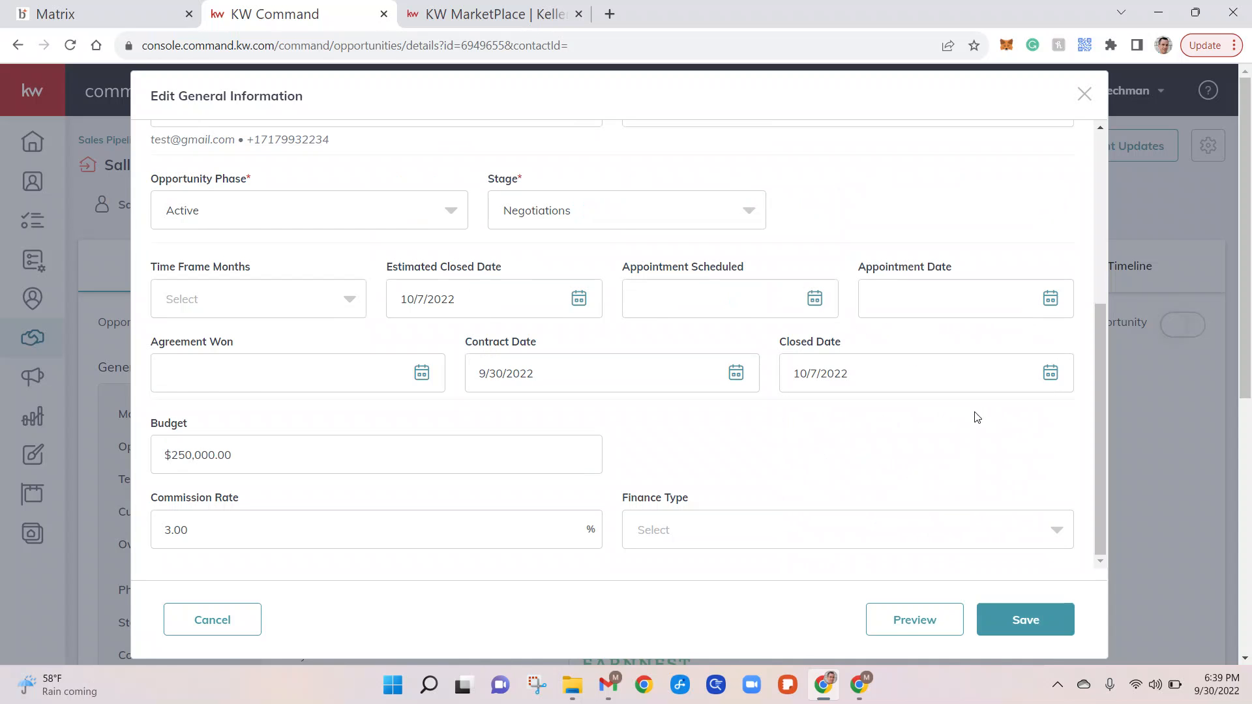
Choose Conventional as the finance type and save the general information.
scroll(926, 436, down, 2)
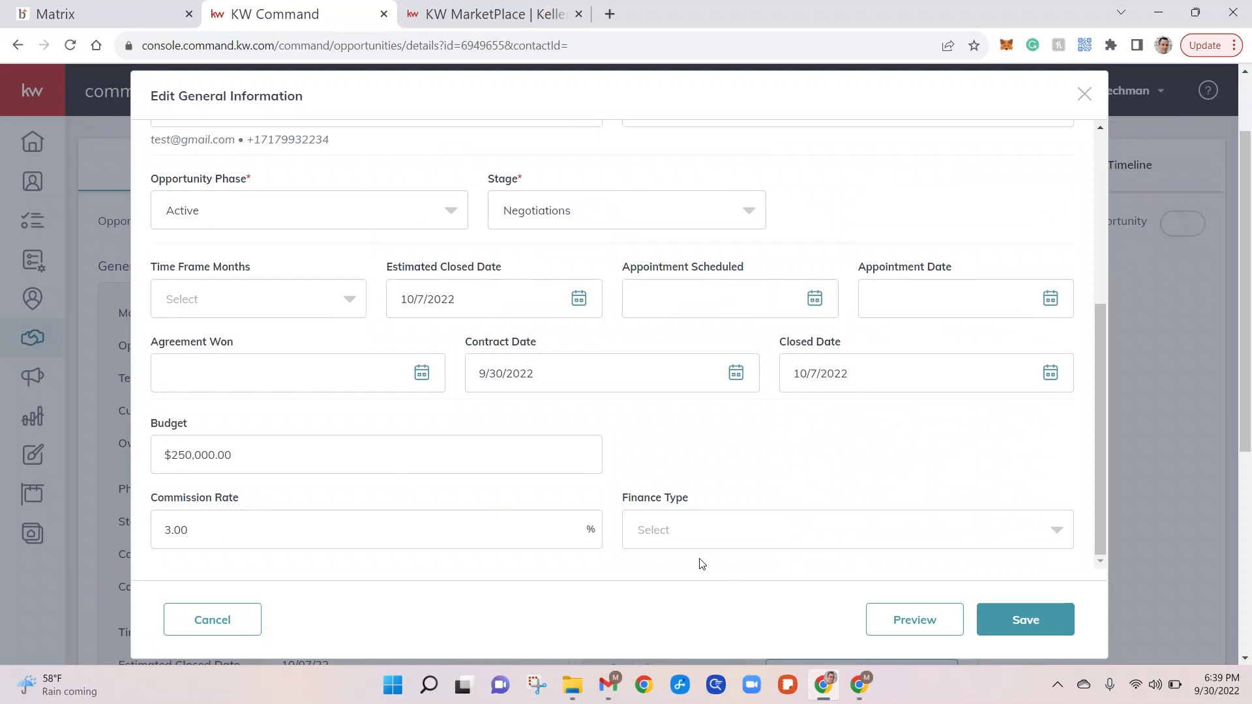
click(731, 539)
scroll(718, 525, down, 2)
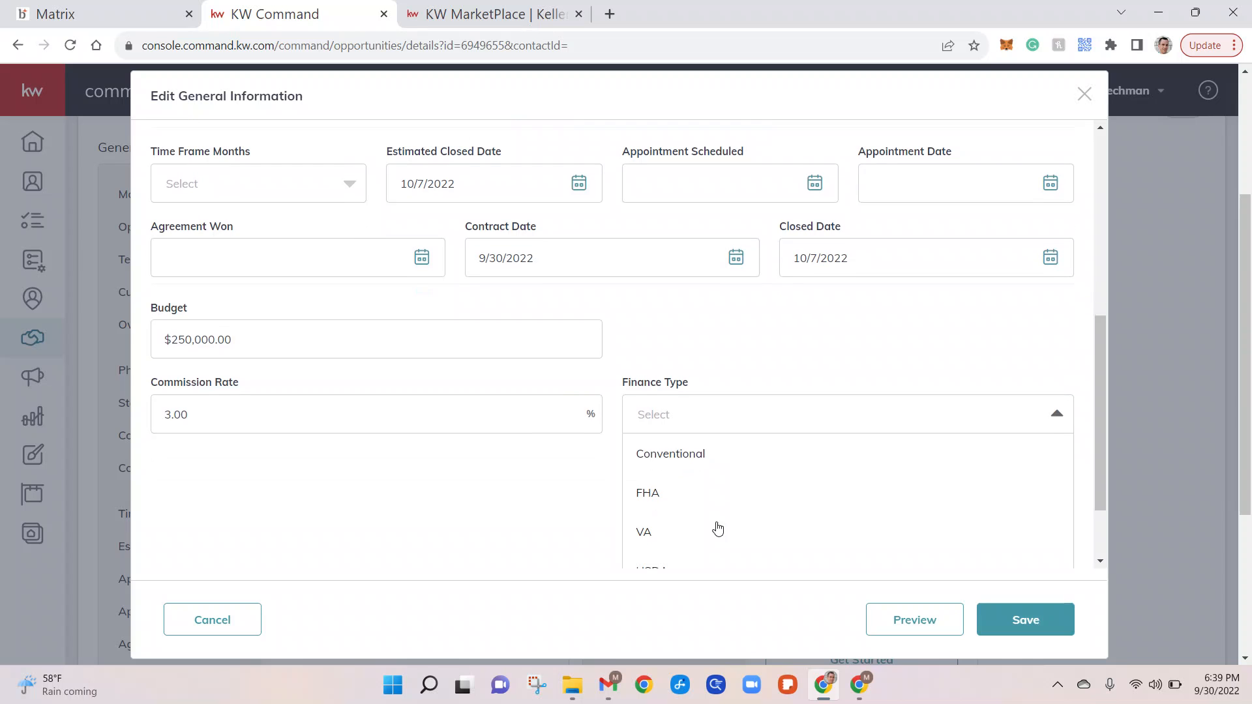
click(681, 464)
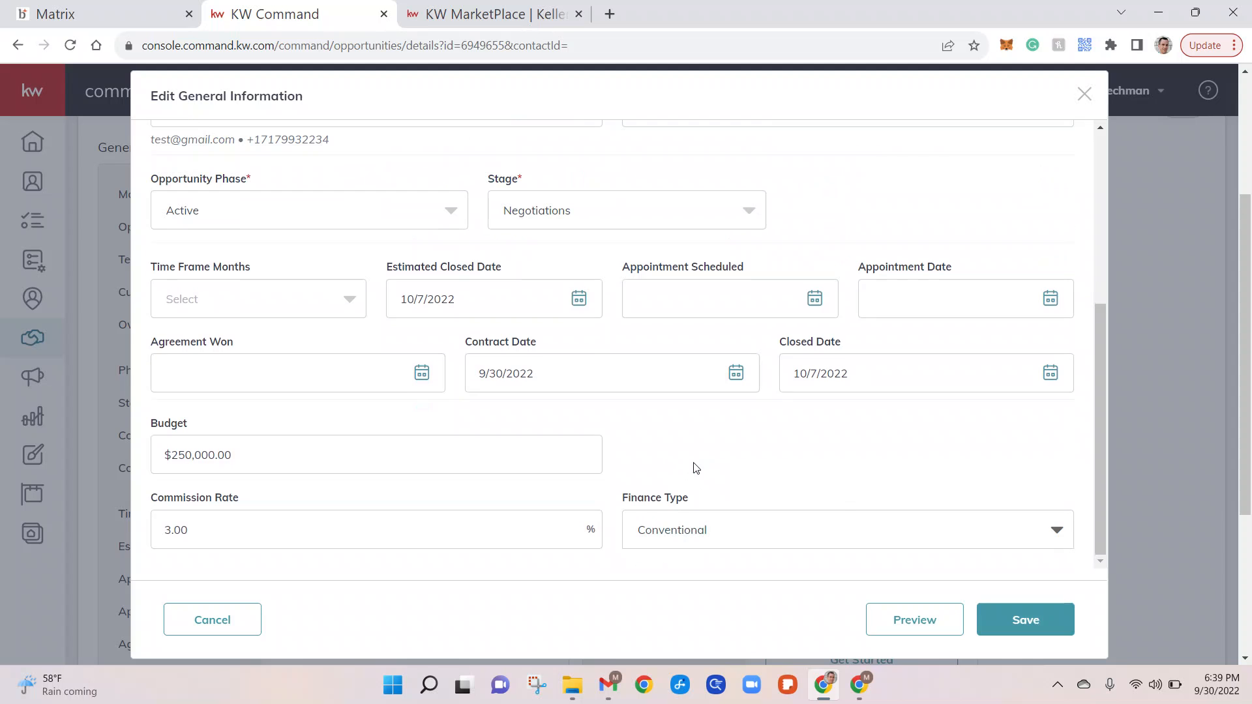
click(1029, 623)
Save the property address in the United States, picking the suggested match for the typed street.
scroll(432, 485, down, 6)
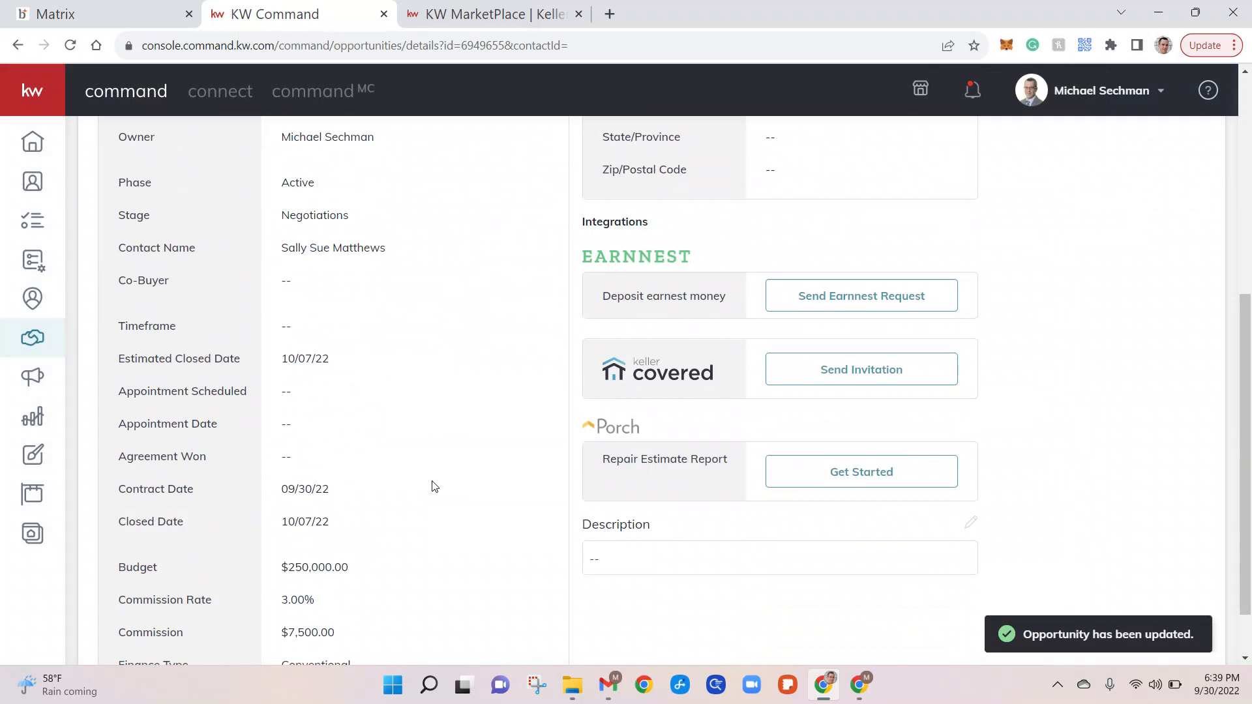
scroll(456, 476, up, 6)
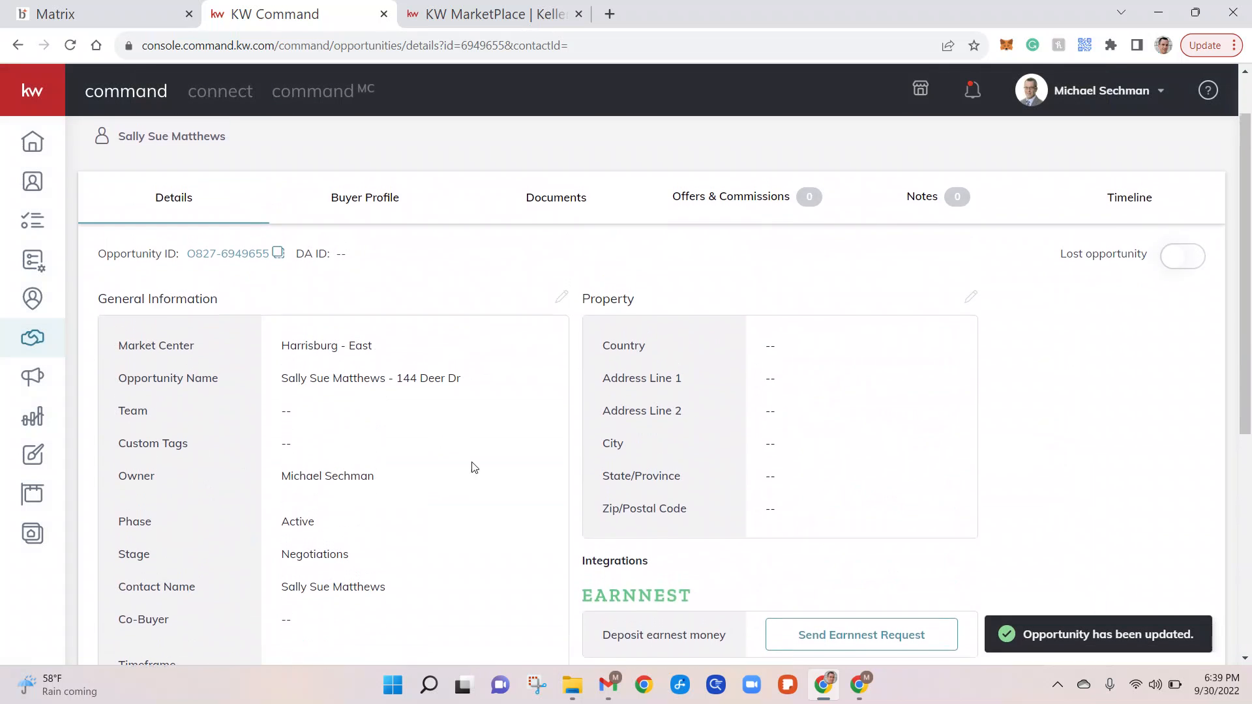
click(967, 296)
click(522, 224)
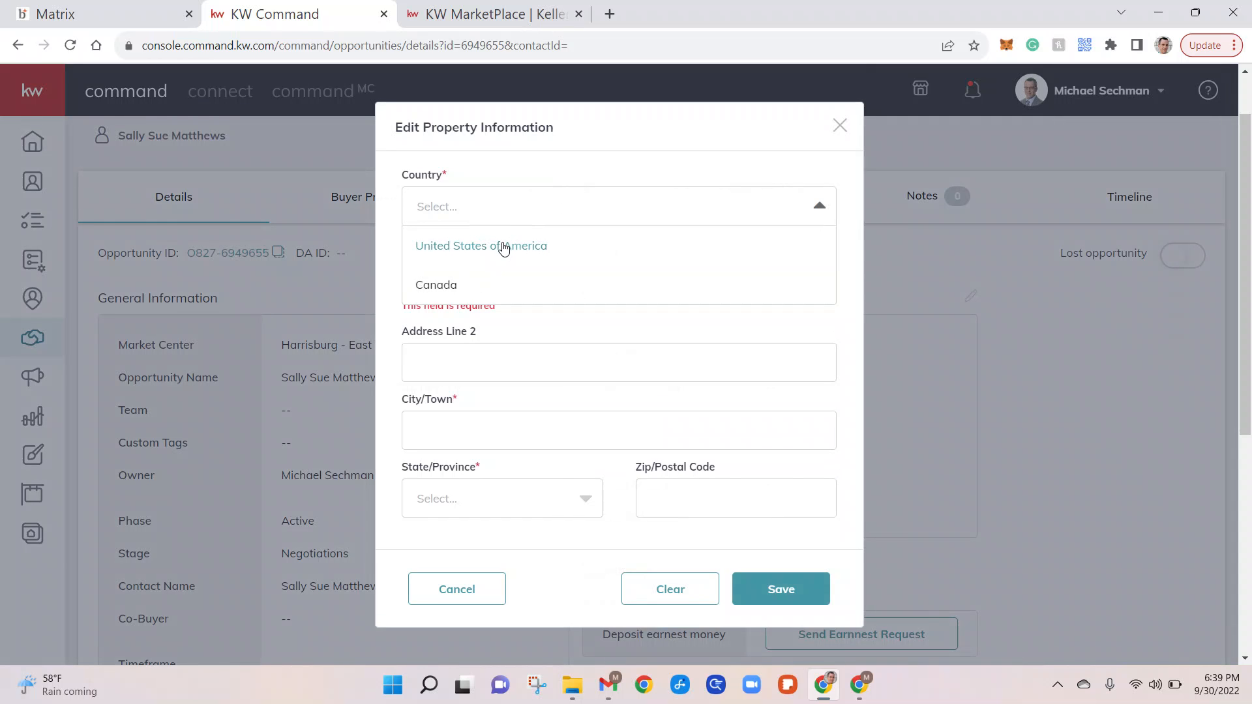
click(502, 246)
click(481, 277)
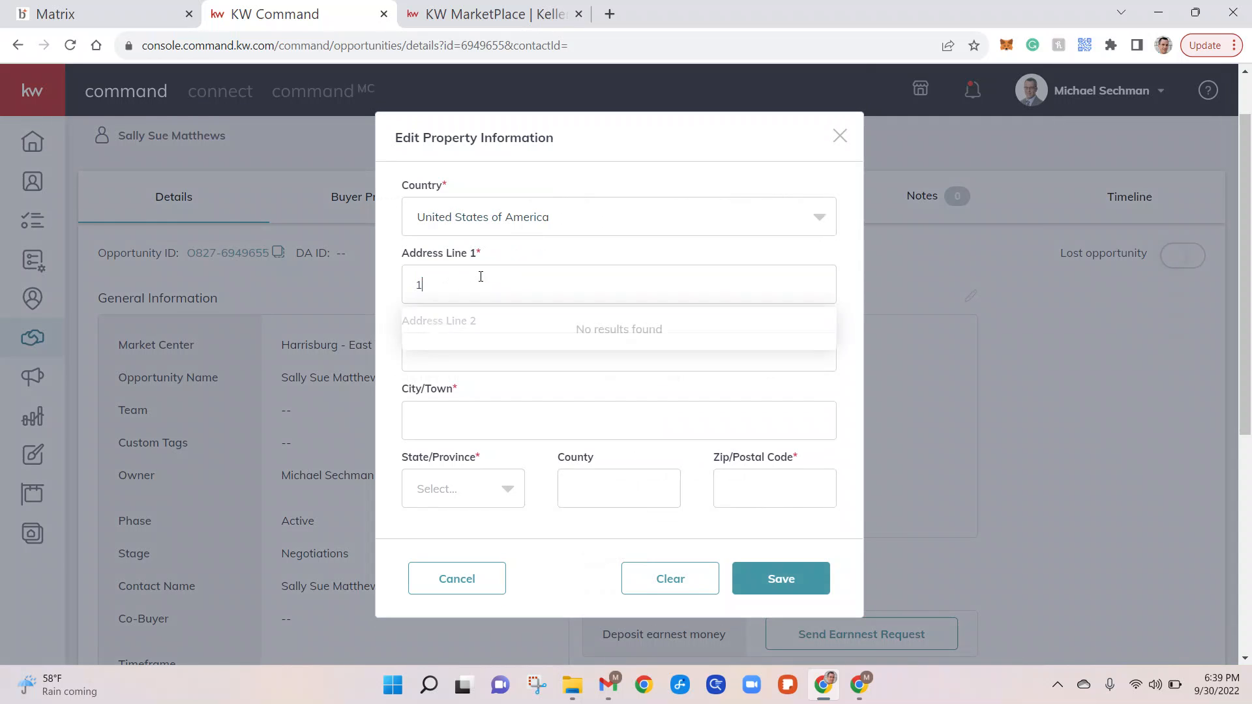
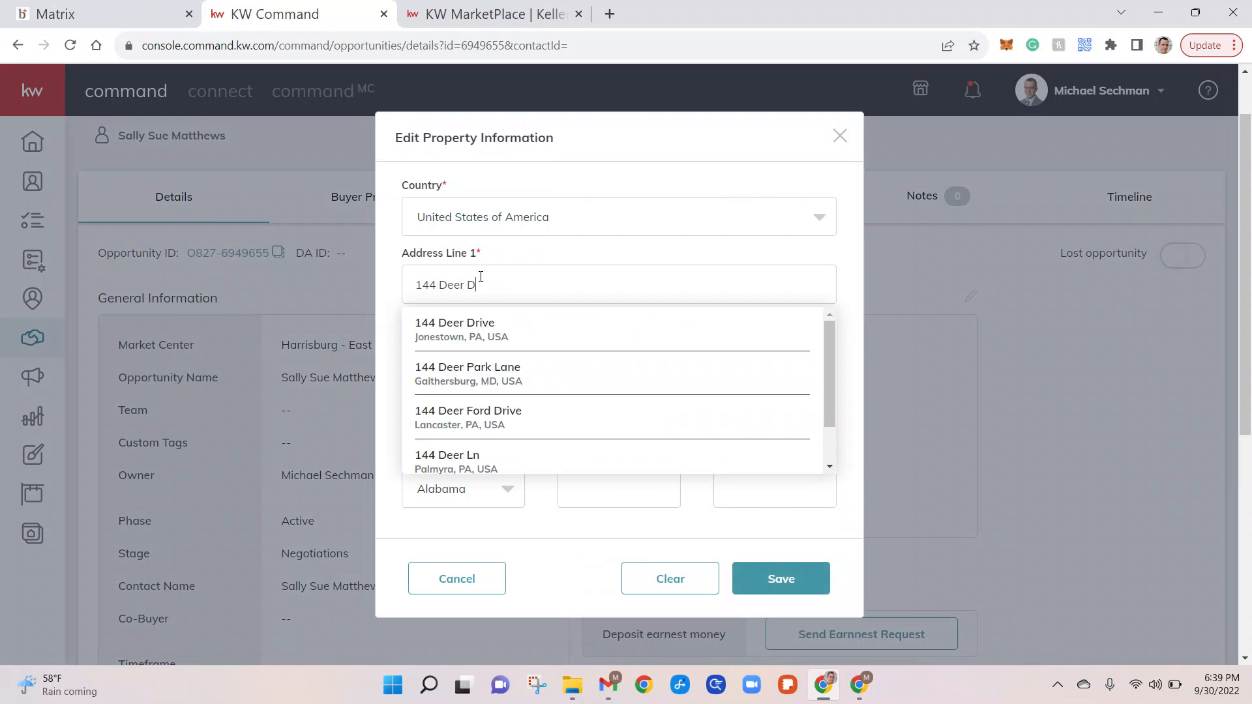
click(427, 336)
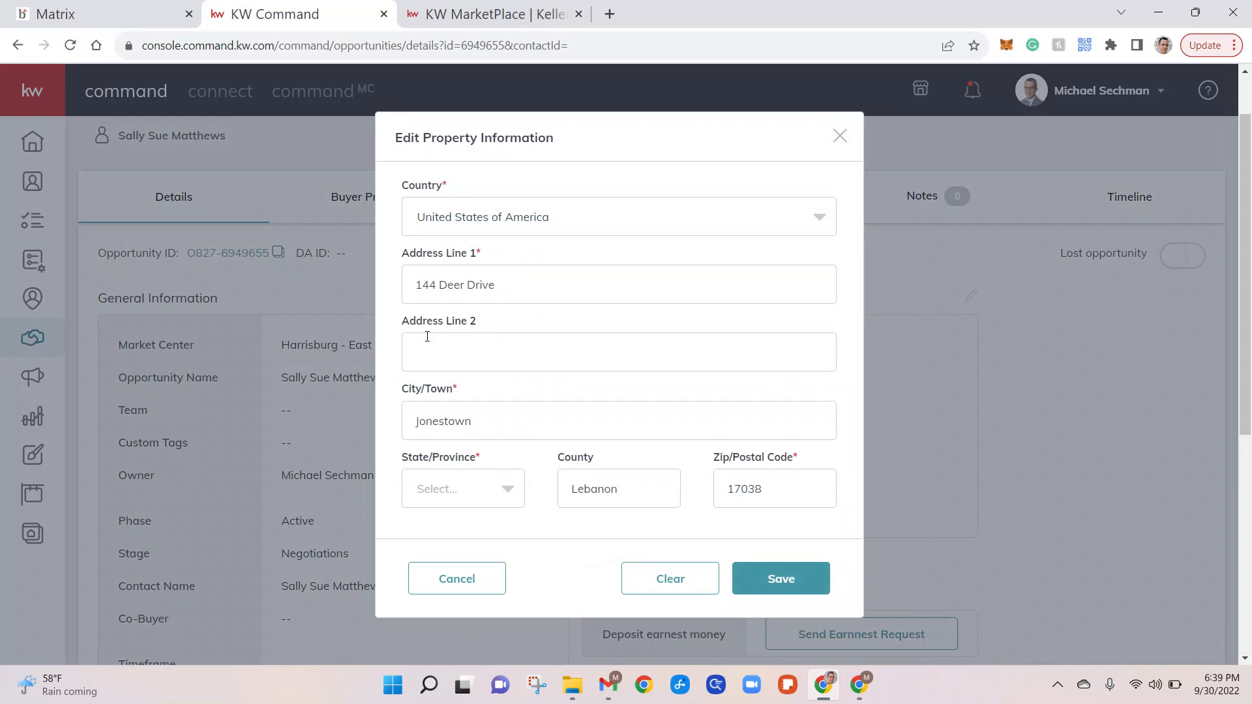
click(779, 578)
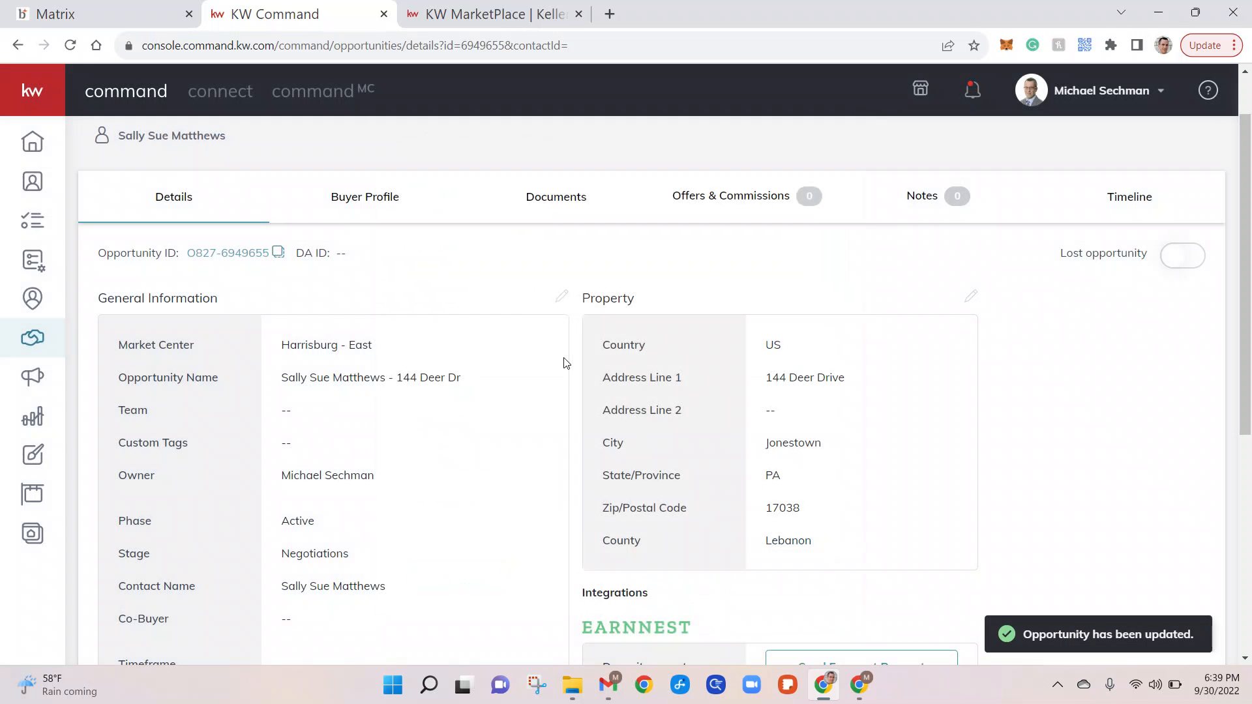
In the opportunity's documents, apply the Residential checklist type and open Start a Transaction.
click(558, 208)
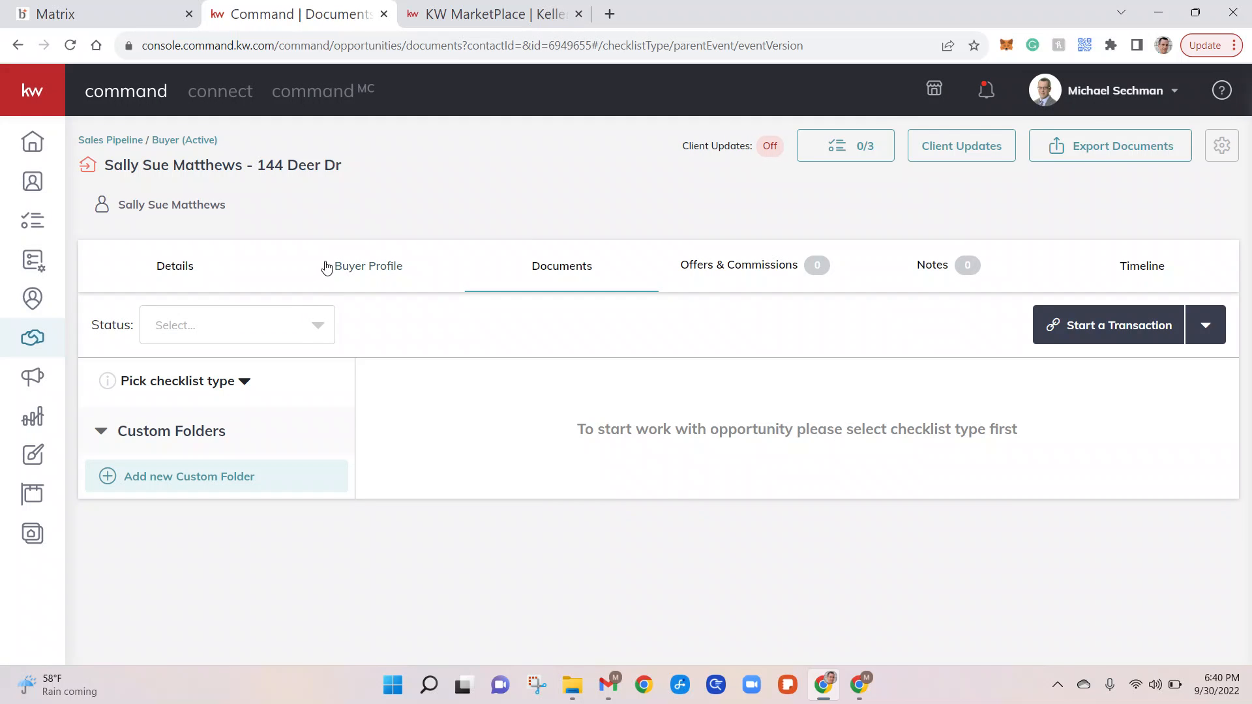
click(244, 381)
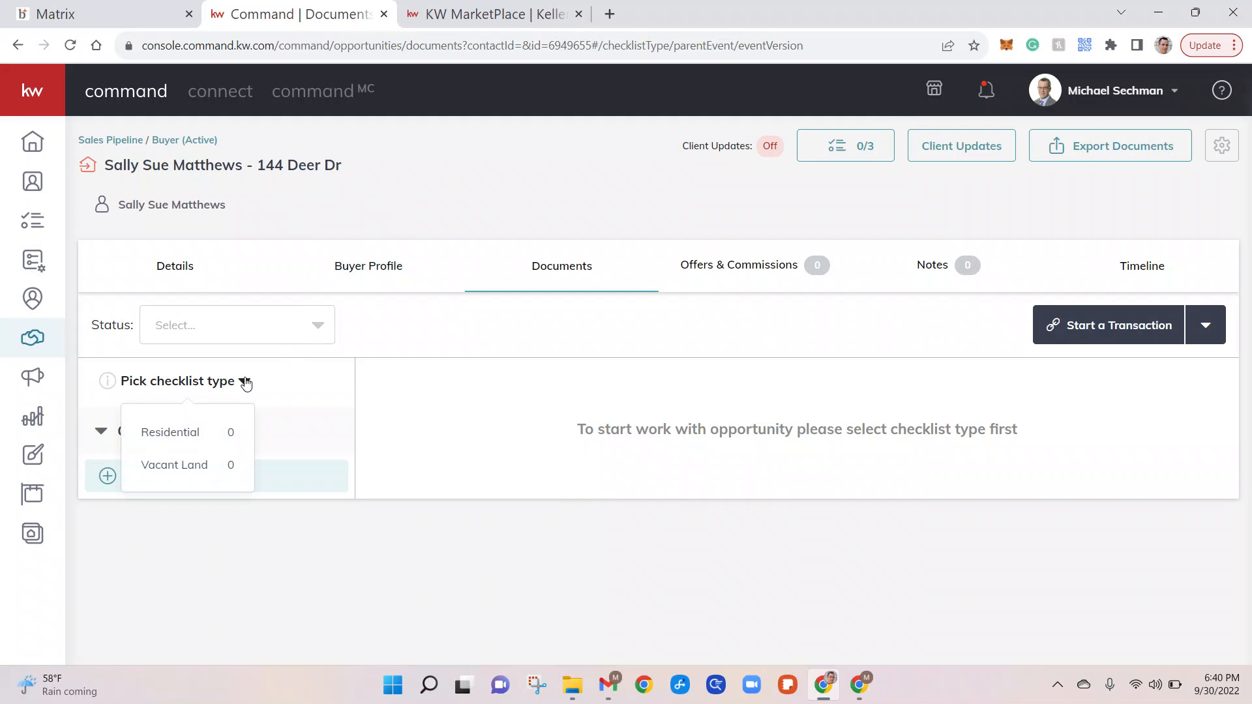
click(182, 441)
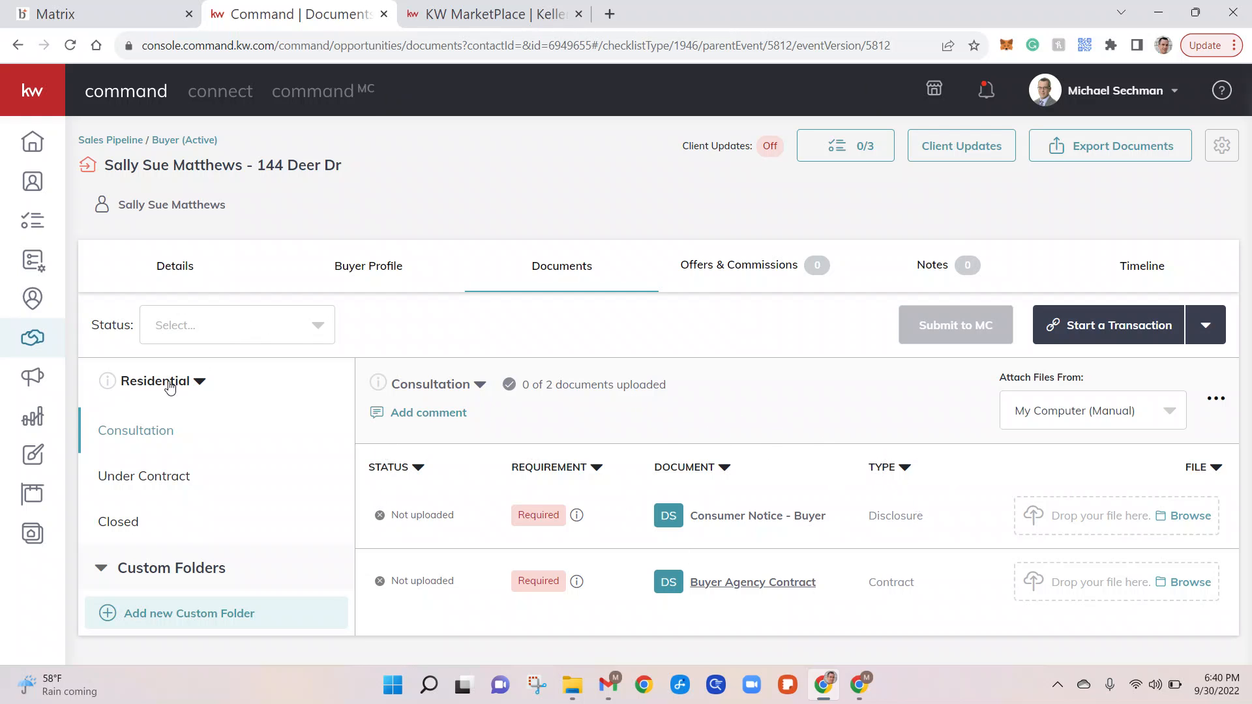
click(197, 382)
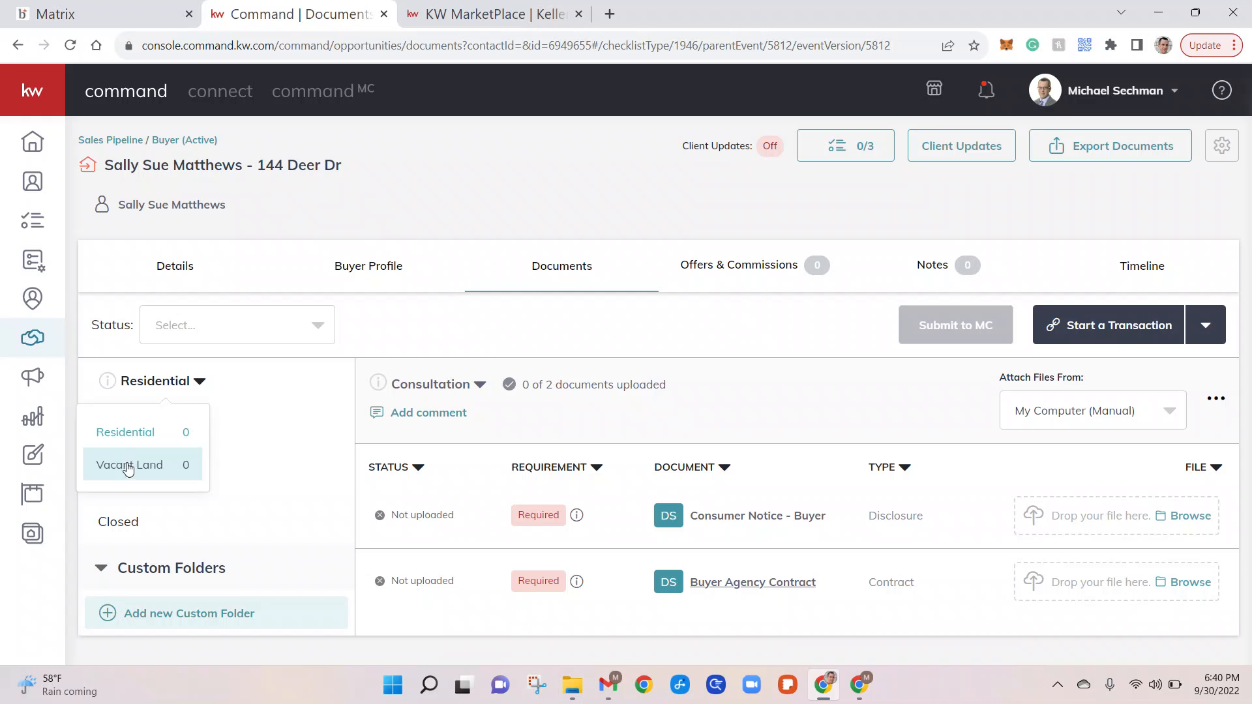
click(132, 440)
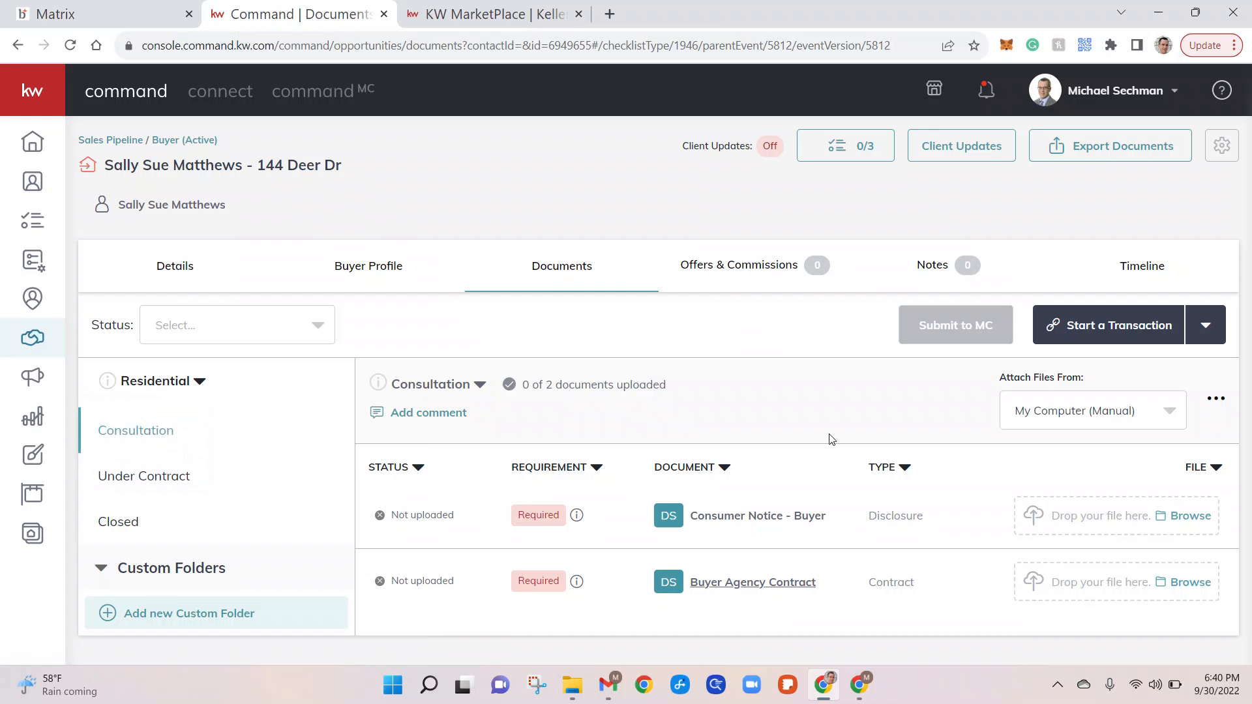
click(1209, 330)
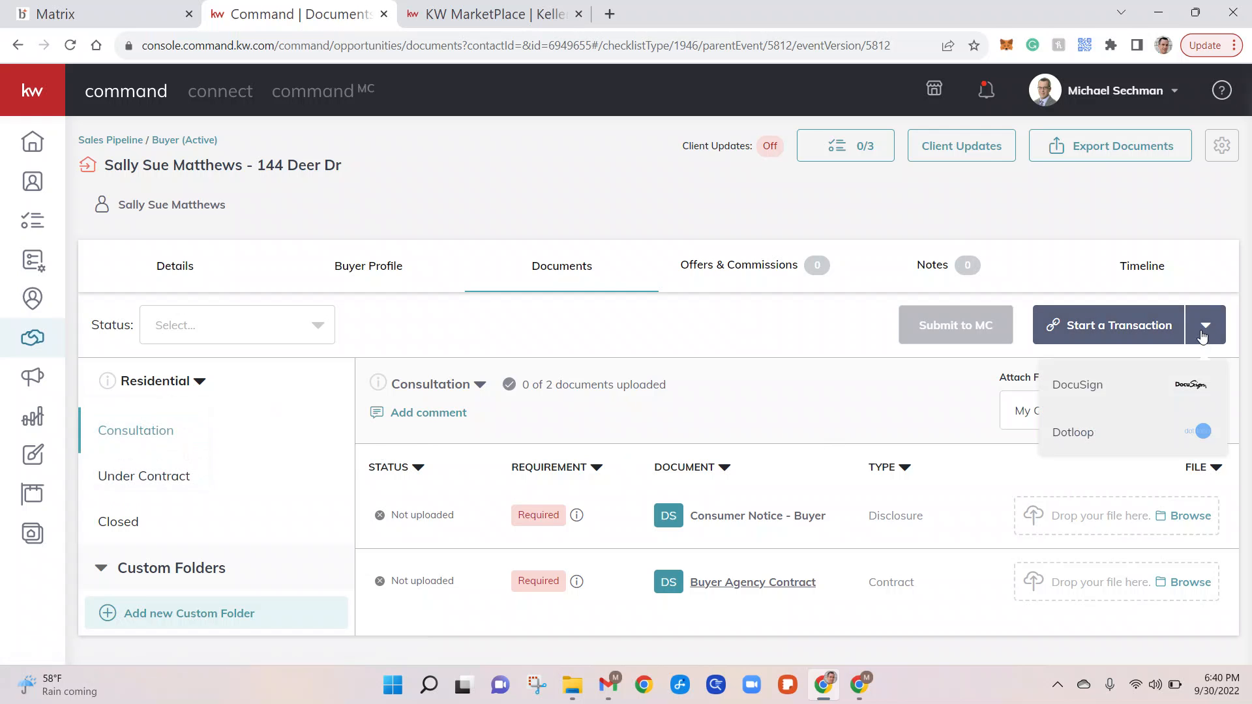
Start a Dotloop transaction with the Default Profile and the Listing Loop template.
click(1073, 433)
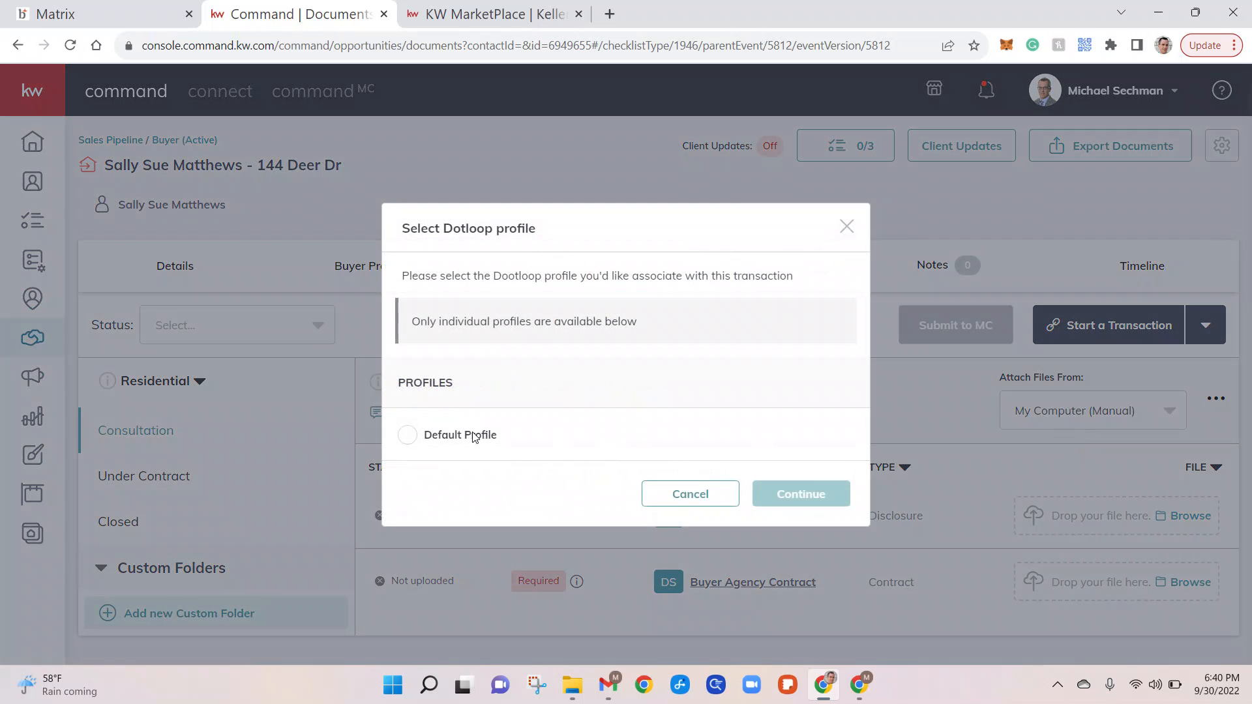
click(408, 437)
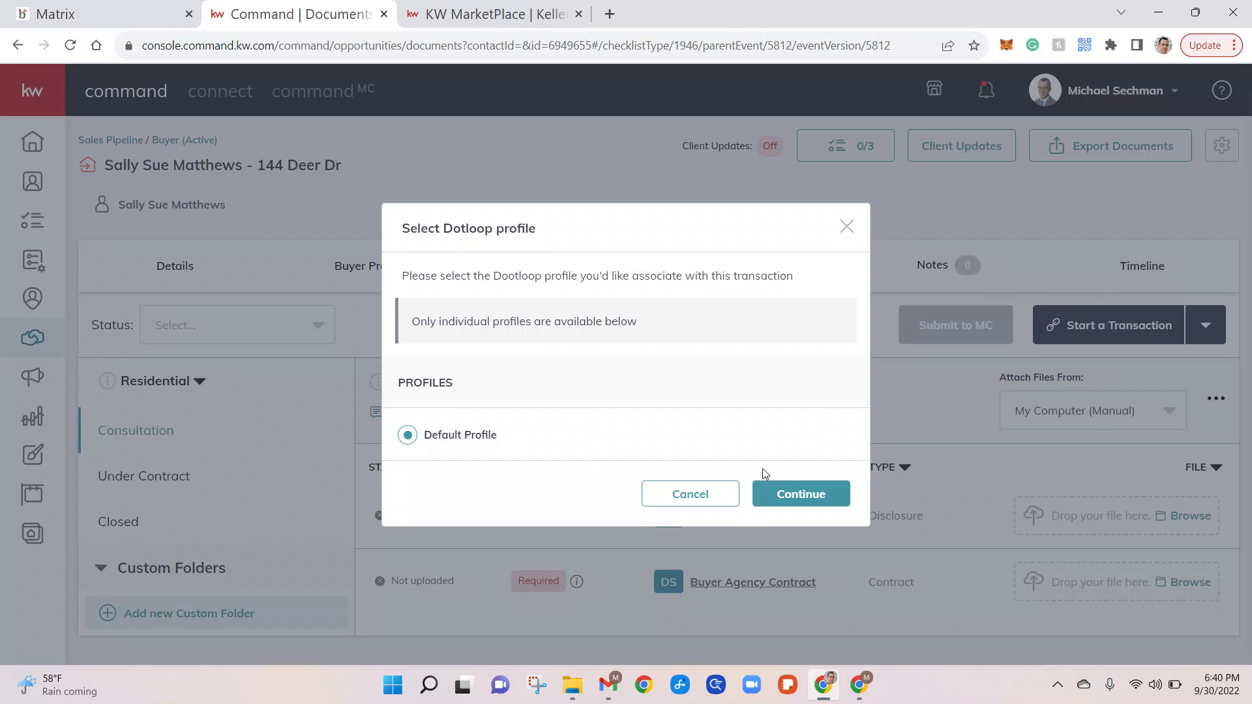
click(811, 495)
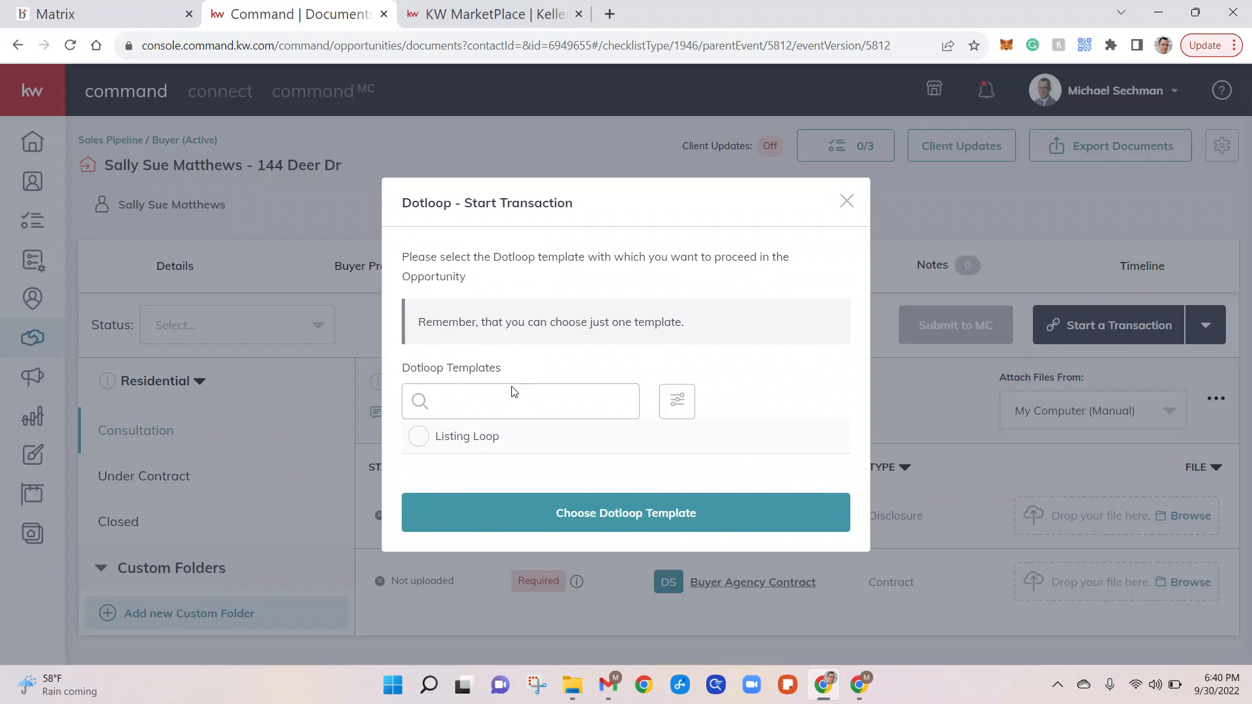
click(418, 439)
click(625, 521)
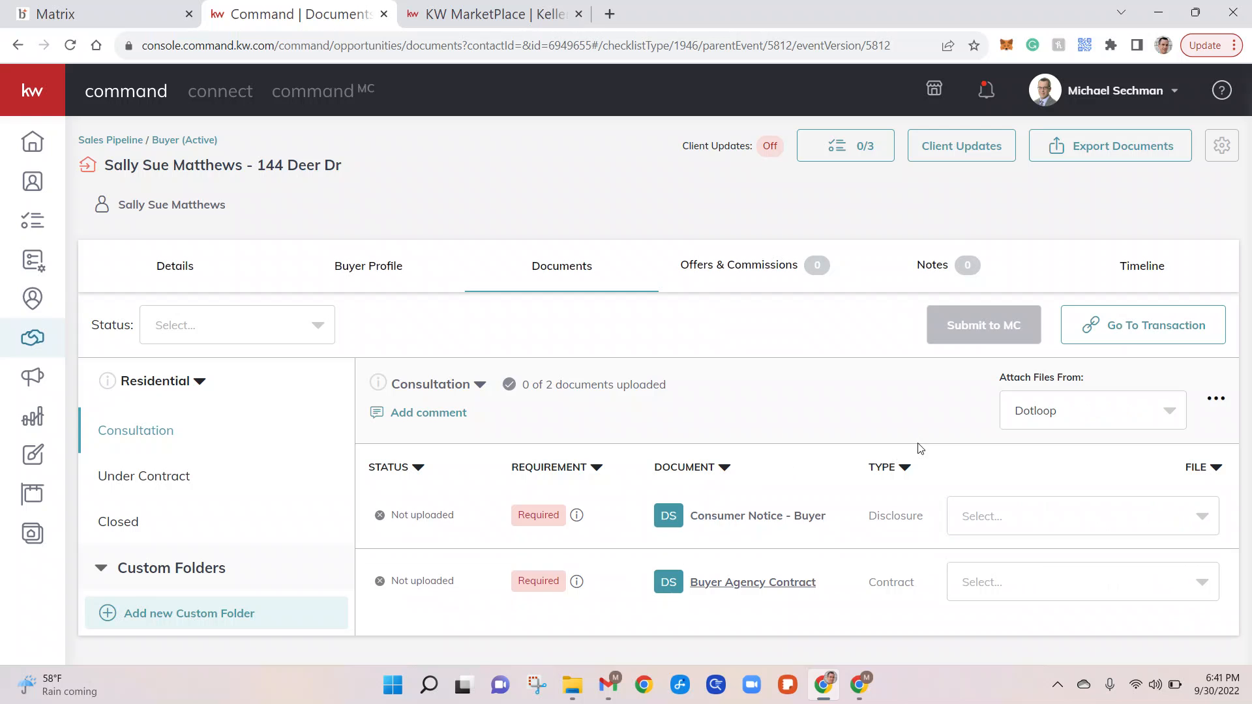
Attach 'Consumer Notice (PAR CN) - Listing.pdf' from Dotloop to Consumer Notice - Buyer, then view the Under Contract checklist.
click(1053, 515)
click(1053, 515)
click(1198, 531)
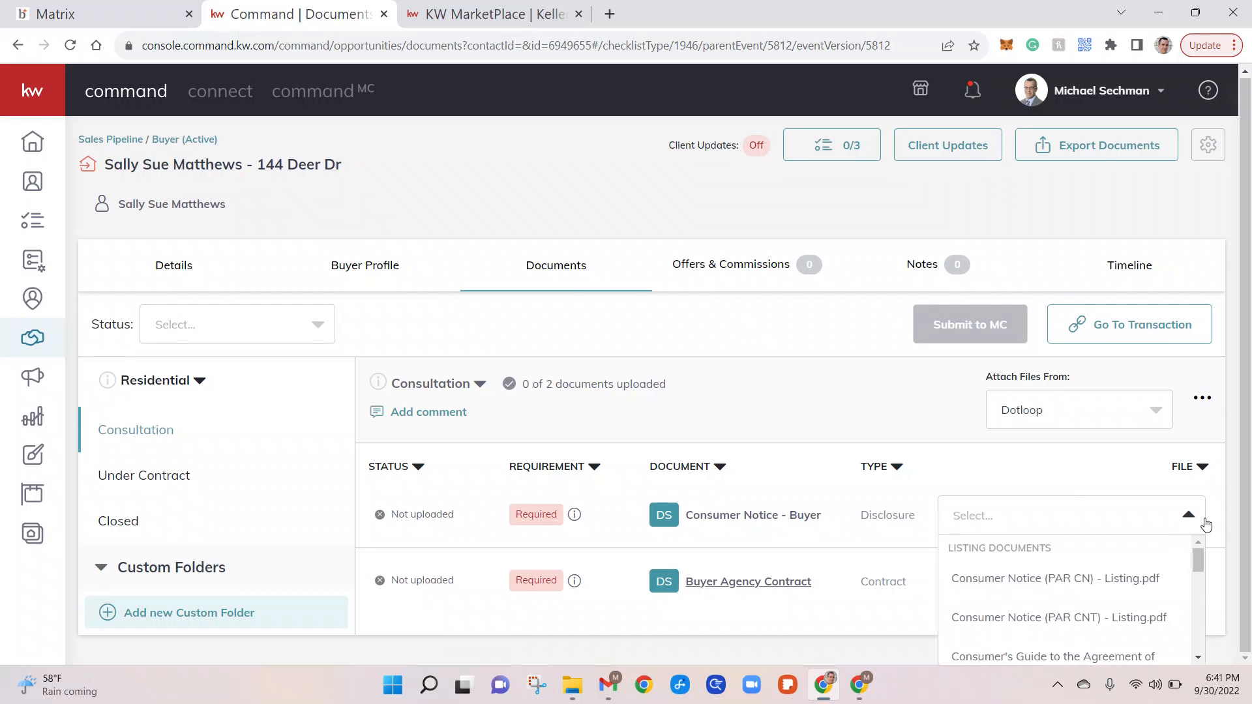
scroll(1118, 587, down, 3)
scroll(1118, 591, down, 5)
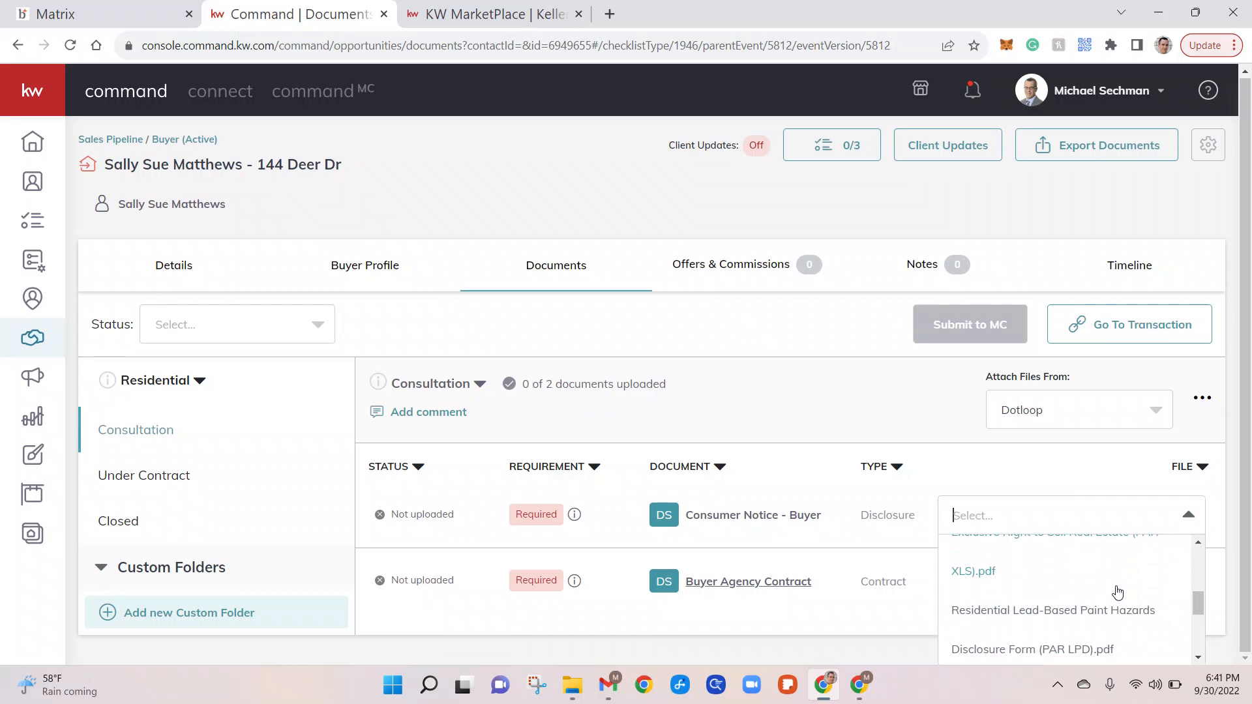
scroll(1117, 590, down, 1)
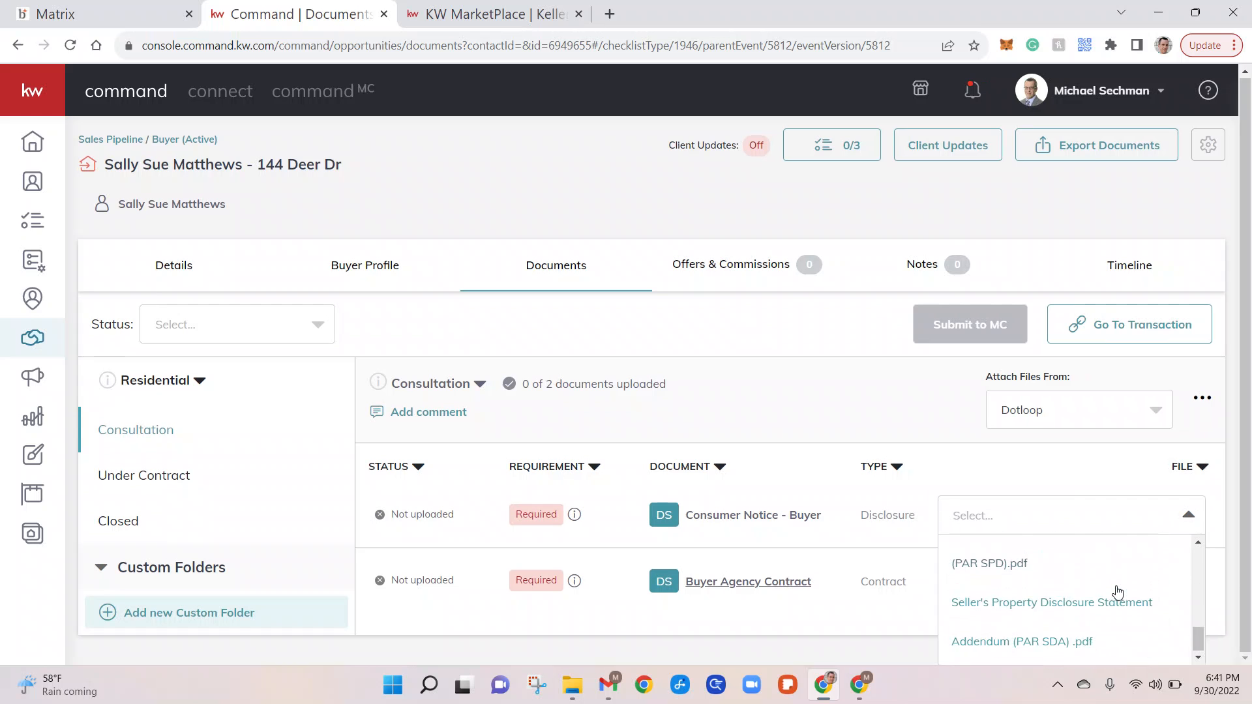
scroll(1118, 591, up, 7)
scroll(1117, 592, up, 2)
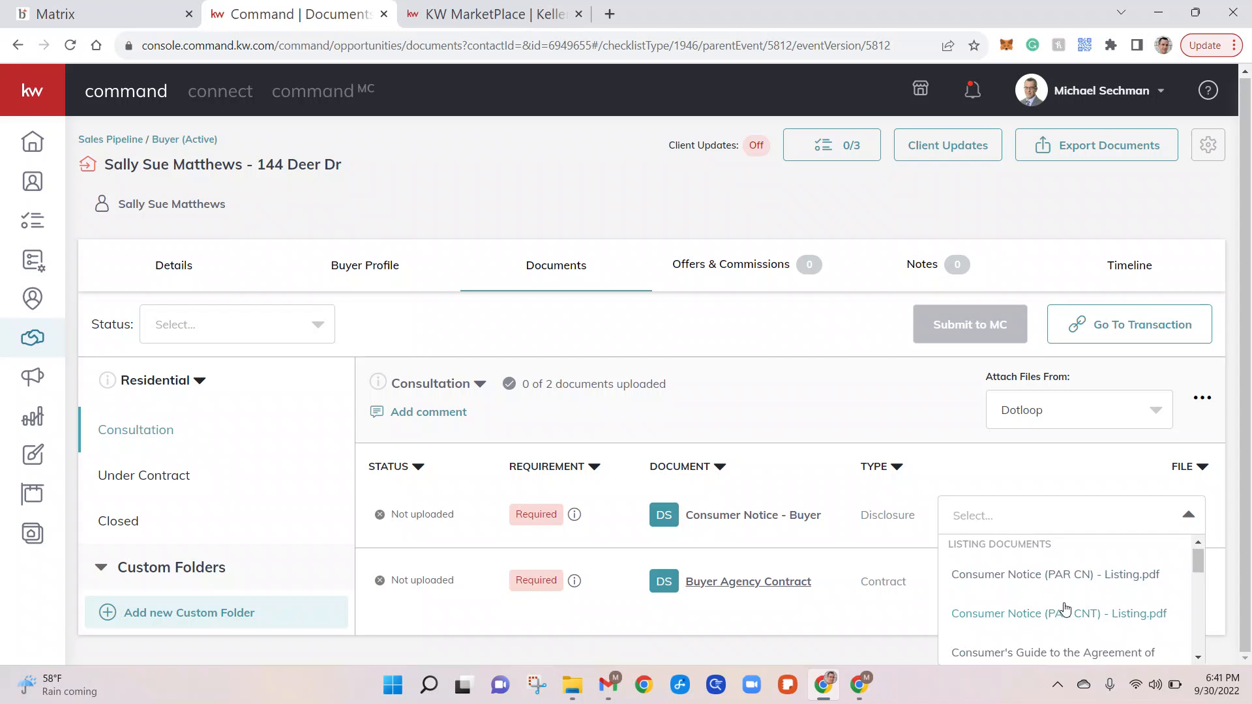
scroll(1064, 603, down, 2)
scroll(1065, 608, down, 1)
scroll(1065, 608, up, 4)
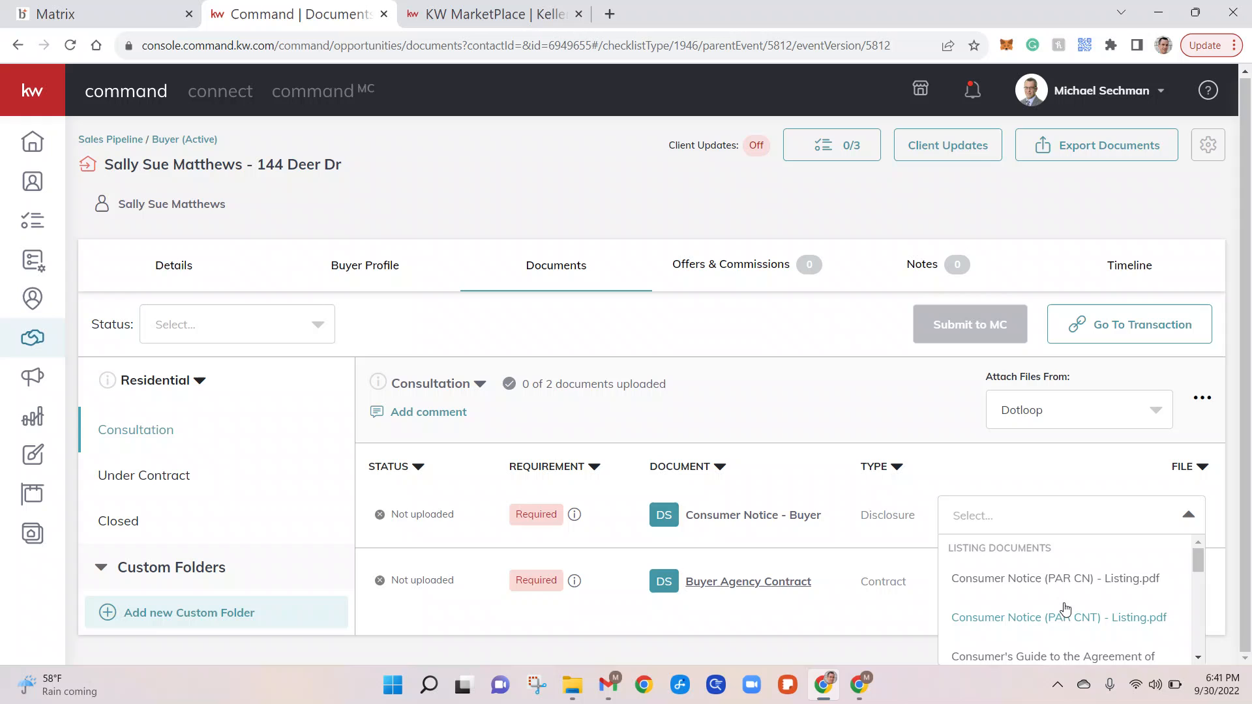
click(1016, 579)
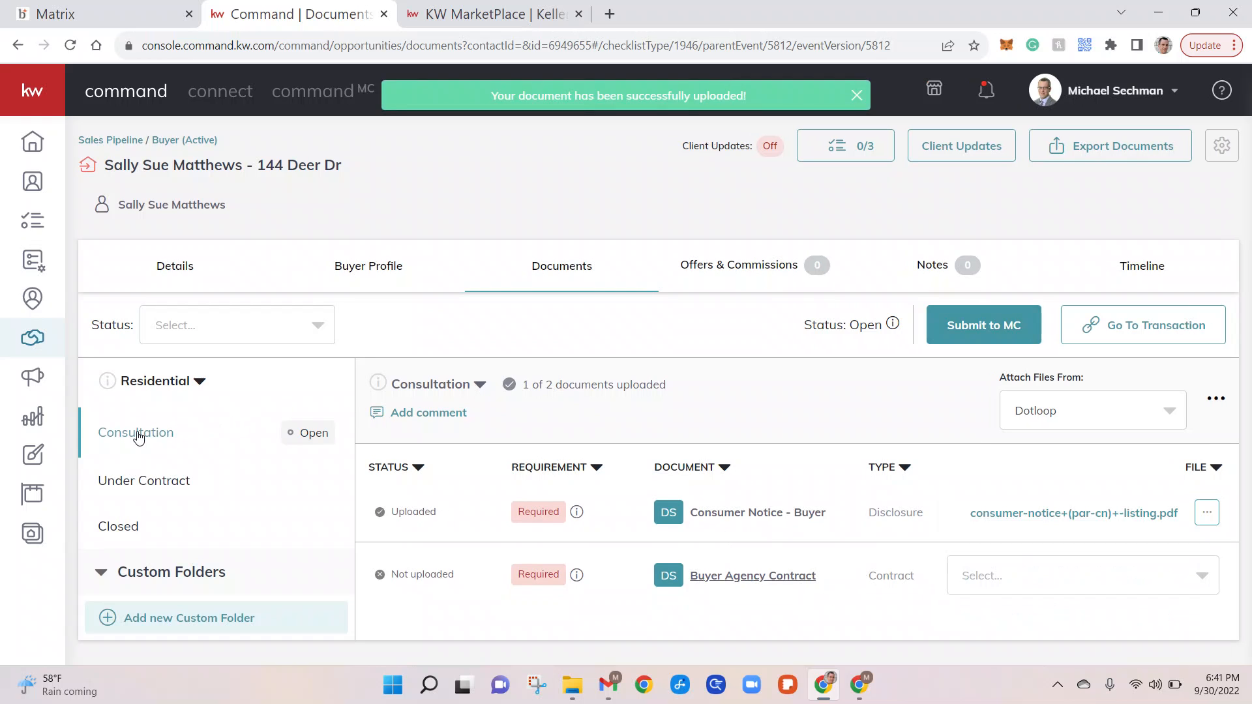
click(154, 484)
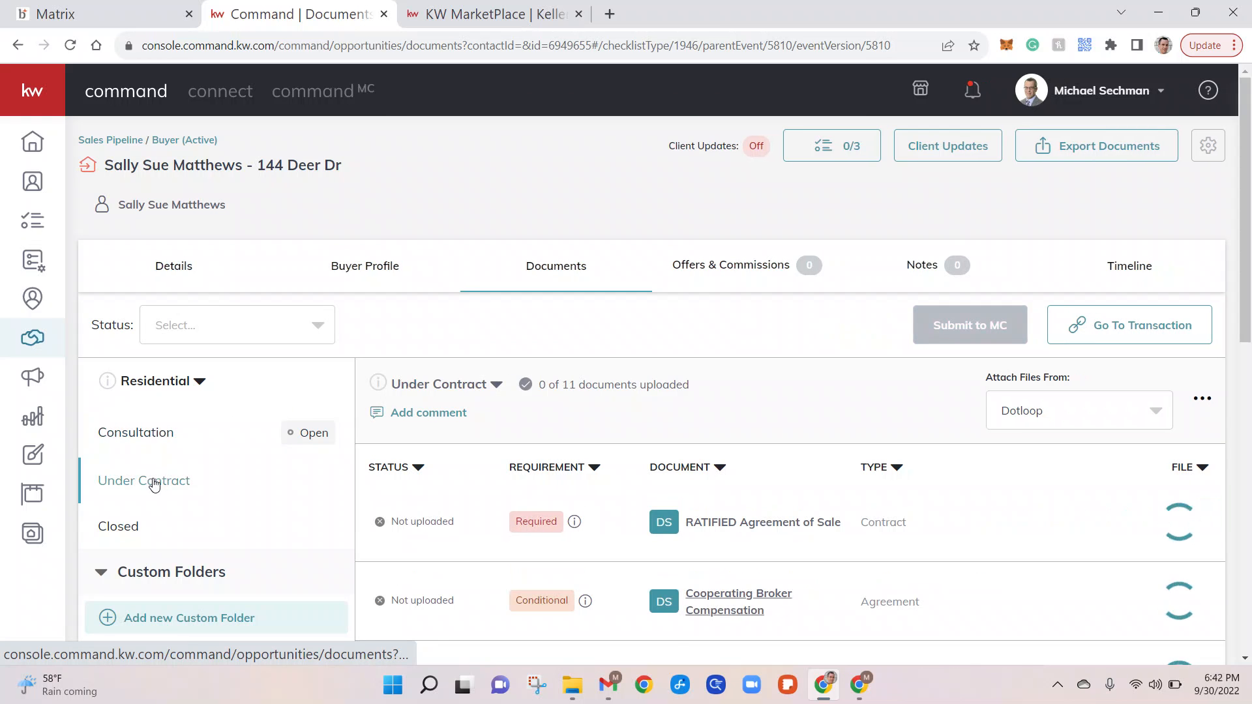